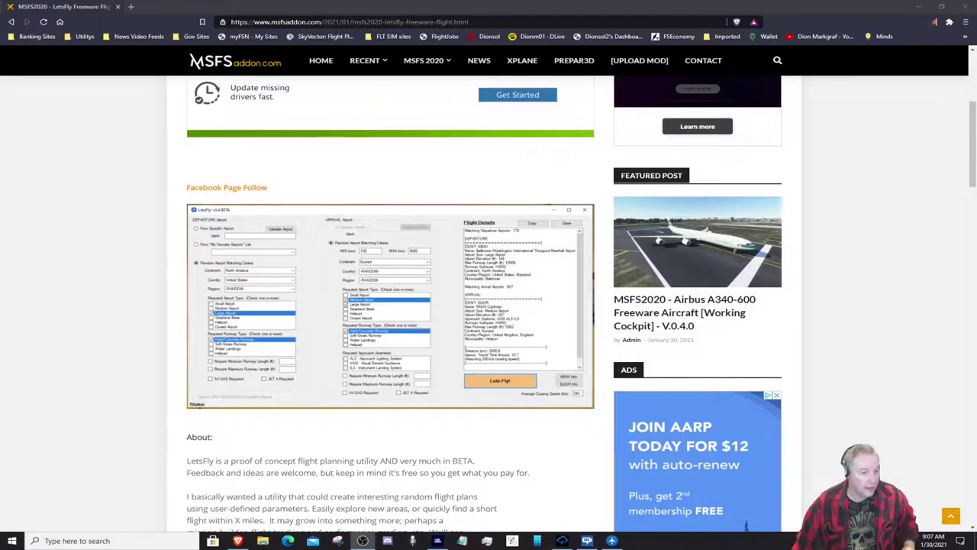
# Look over the web page describing the LetsFly freeware flight planning tool
pyautogui.scroll(4, 856, 271)
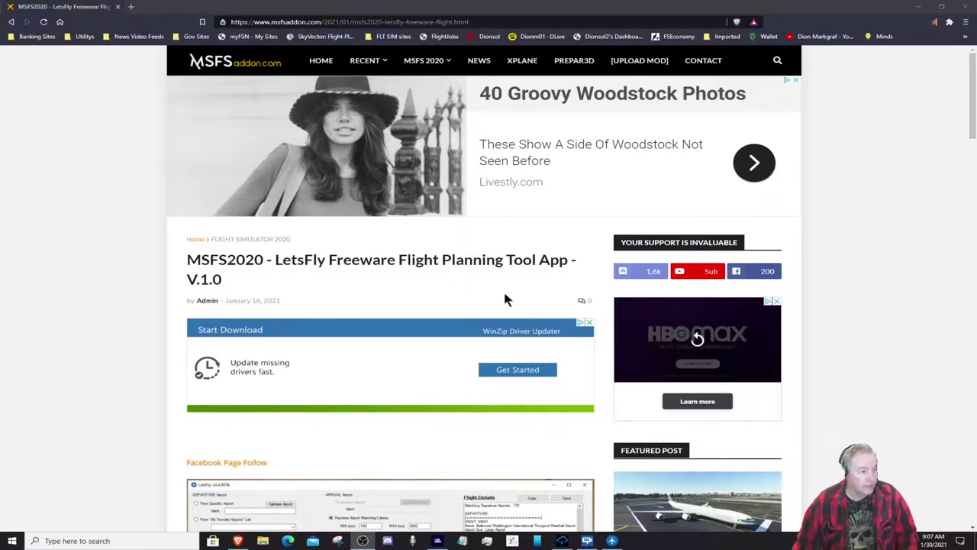
pyautogui.scroll(-3, 459, 310)
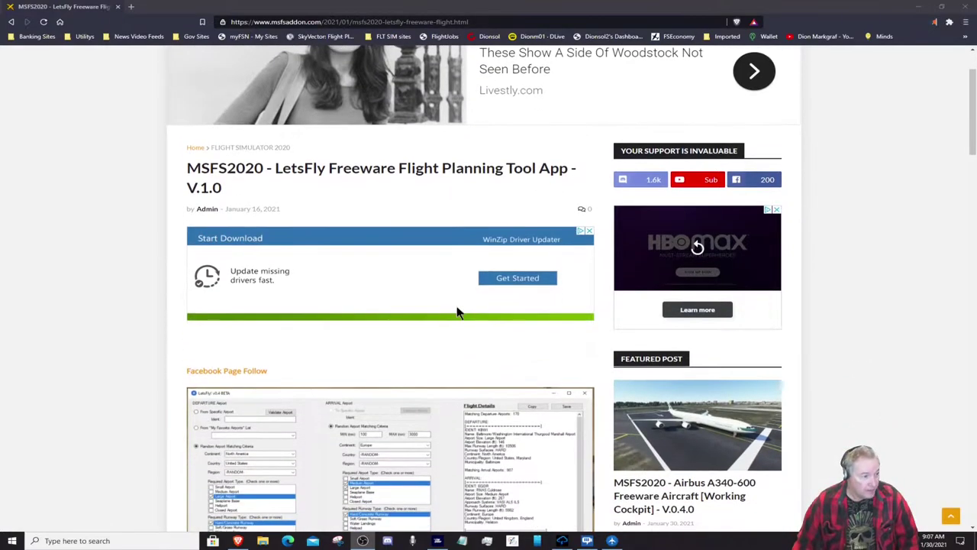
pyautogui.scroll(-4, 457, 311)
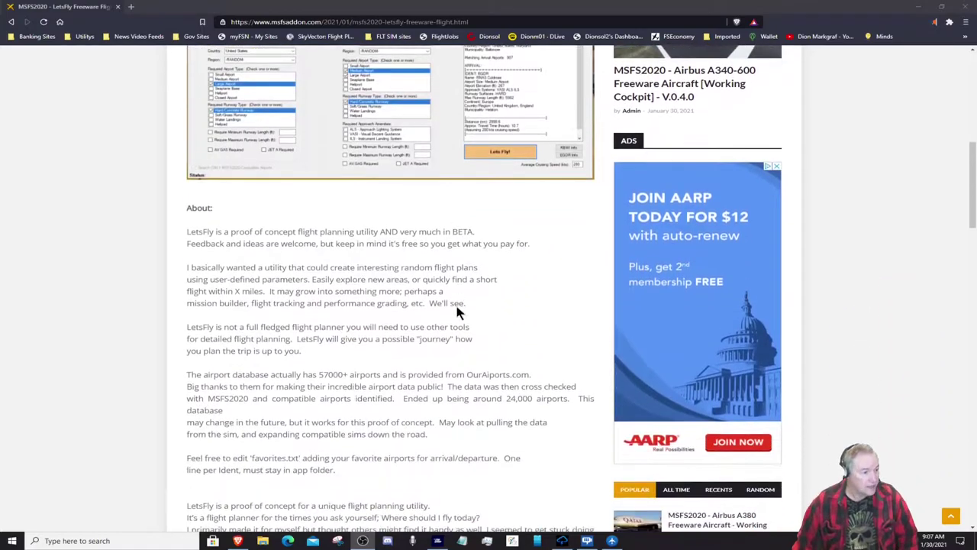
pyautogui.scroll(3, 457, 311)
pyautogui.scroll(4, 459, 311)
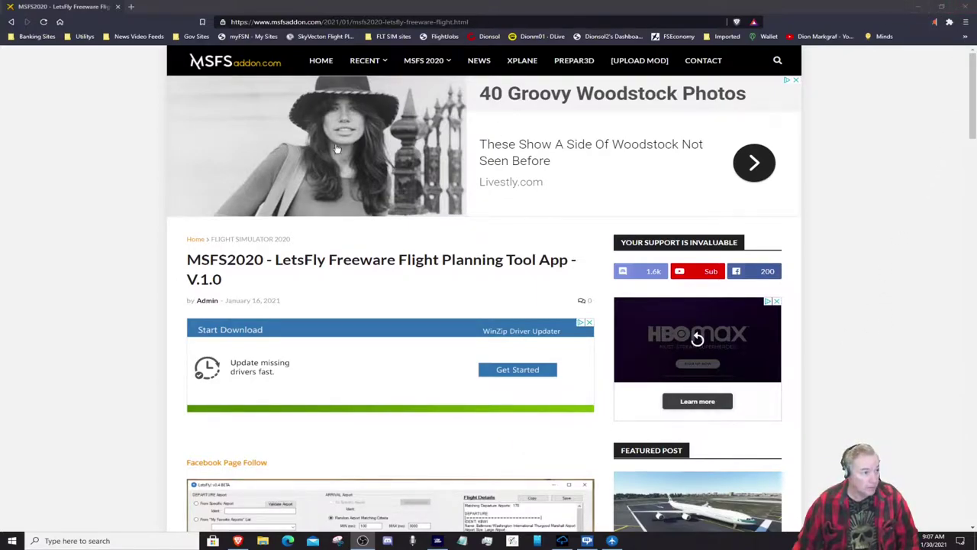
pyautogui.moveTo(369, 52)
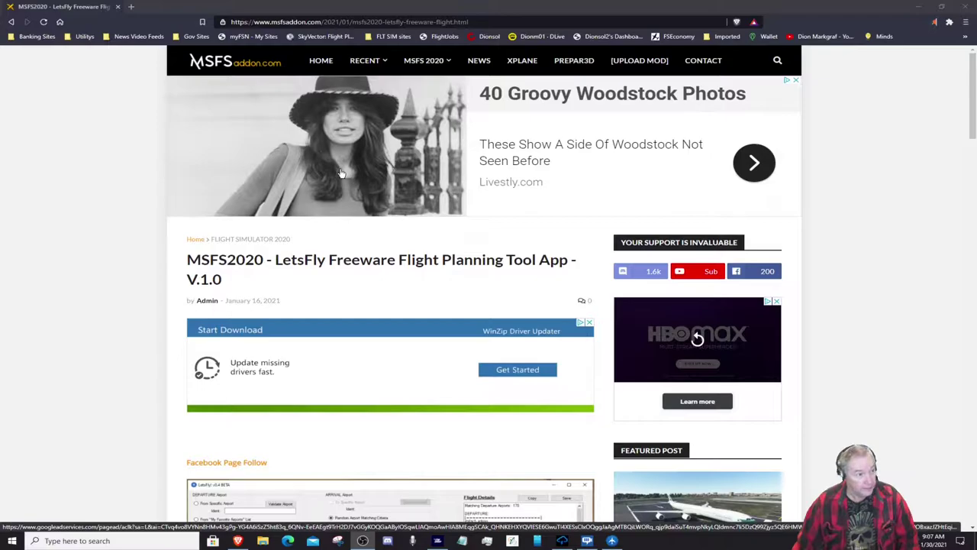
# Minimize the browser to bring LetsFly into view and reposition its window on the desktop
pyautogui.click(918, 10)
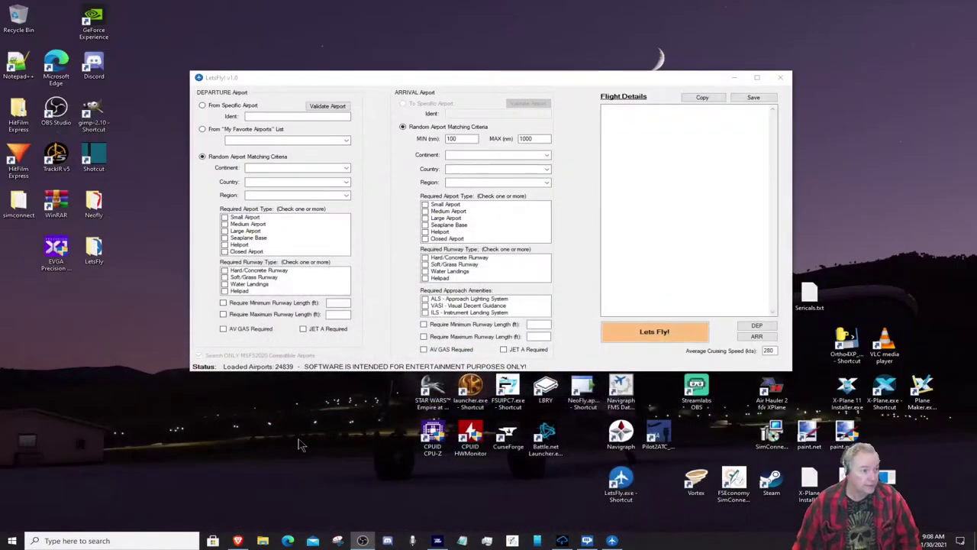
pyautogui.moveTo(387, 83); pyautogui.dragTo(446, 88)
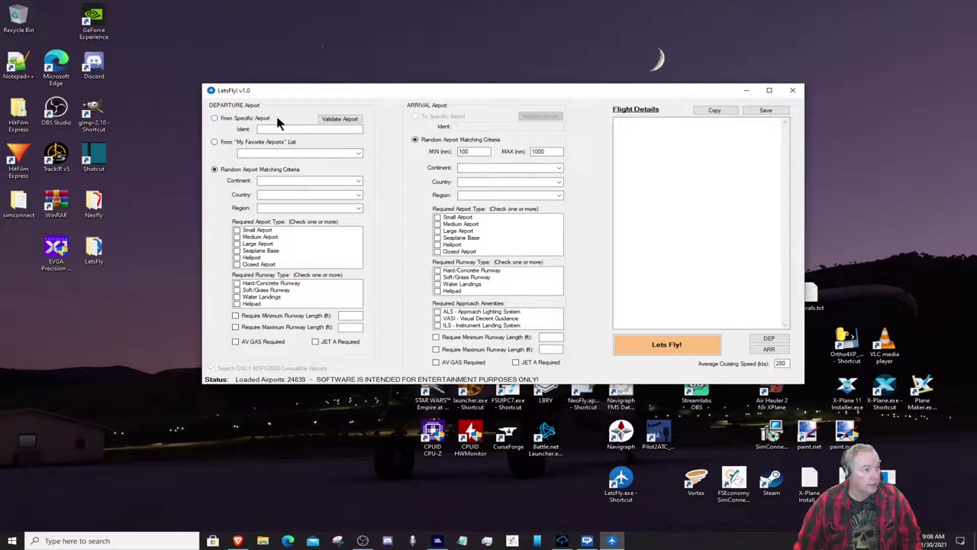
# Try the specific-airport and favorite-airports departure options and view the list of favorite airports
pyautogui.click(215, 118)
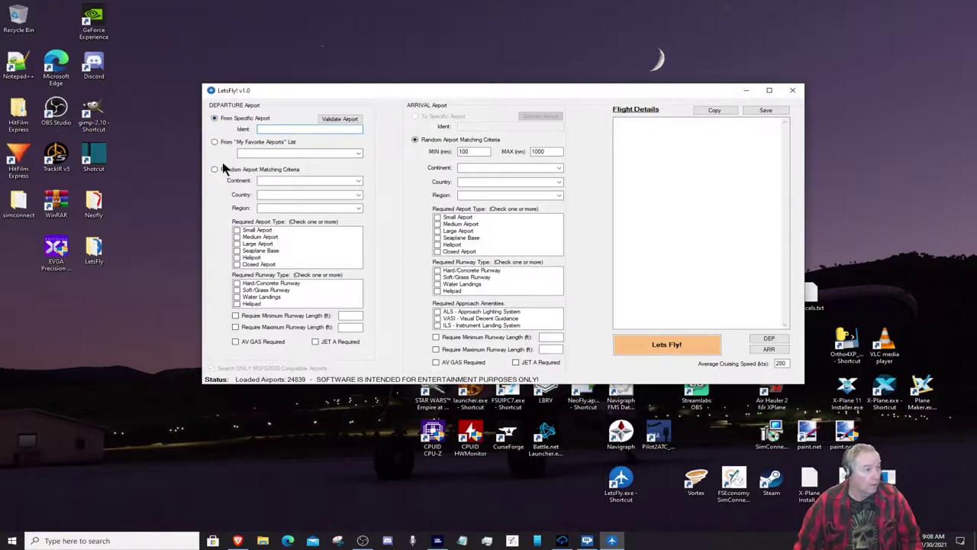
pyautogui.click(216, 142)
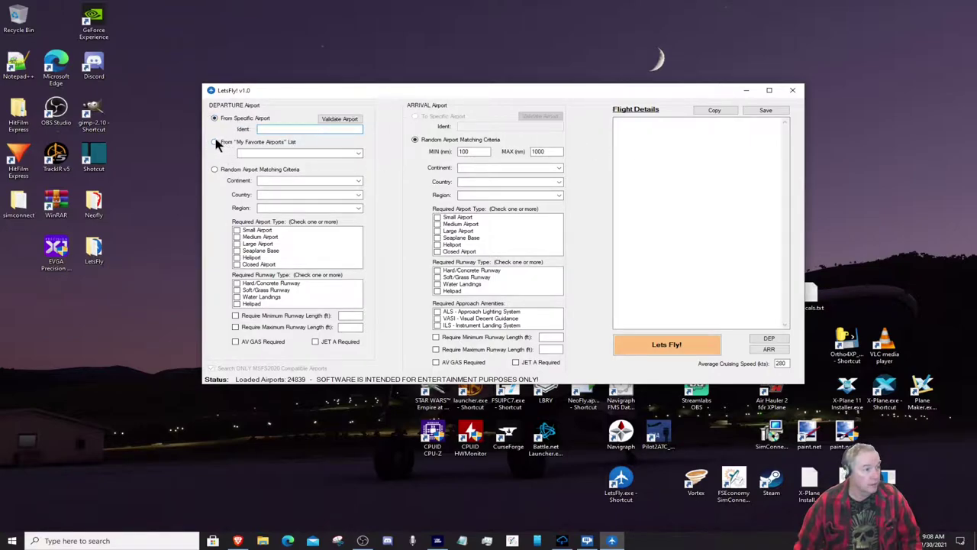
pyautogui.click(287, 154)
pyautogui.scroll(1, 330, 284)
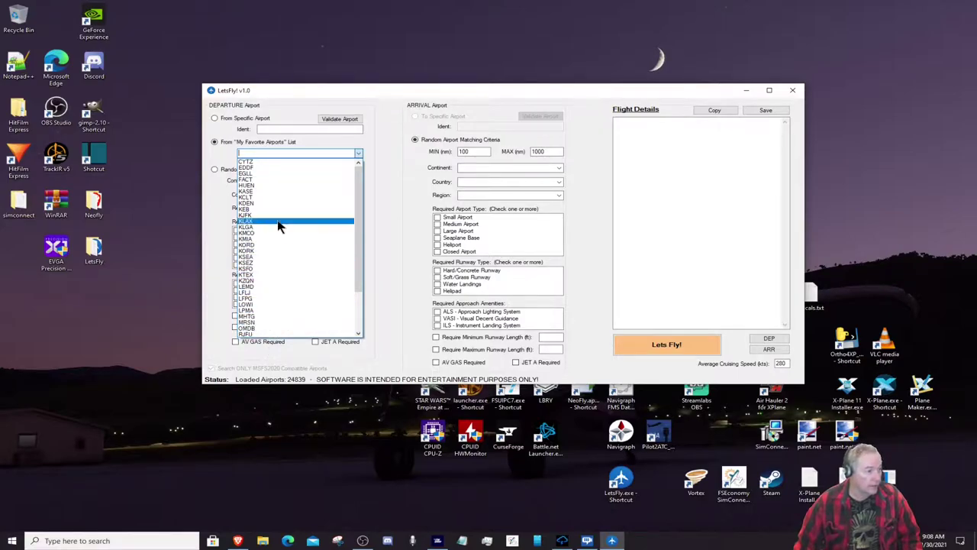
pyautogui.click(359, 154)
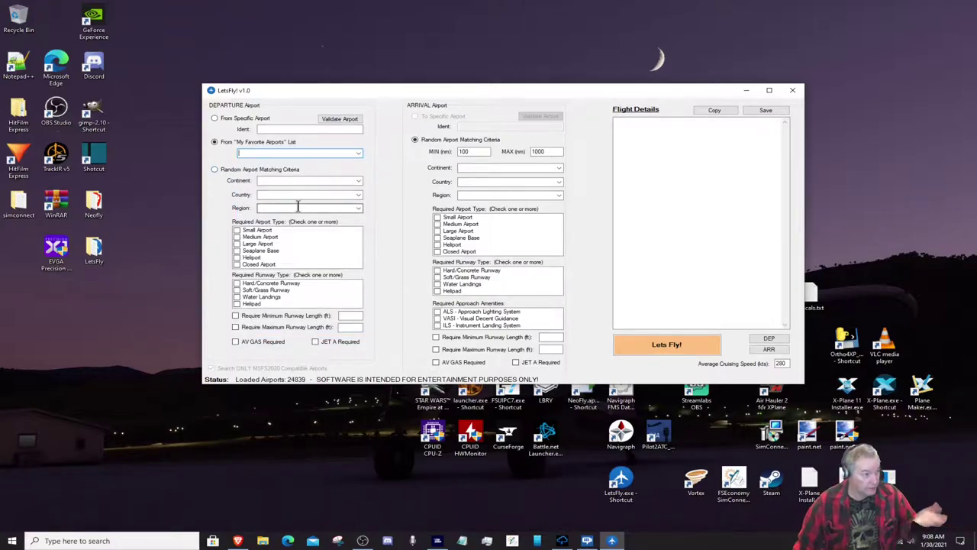
# Use random matching criteria for the departure airport, with continent North America and country and region both -RANDOM-
pyautogui.click(214, 170)
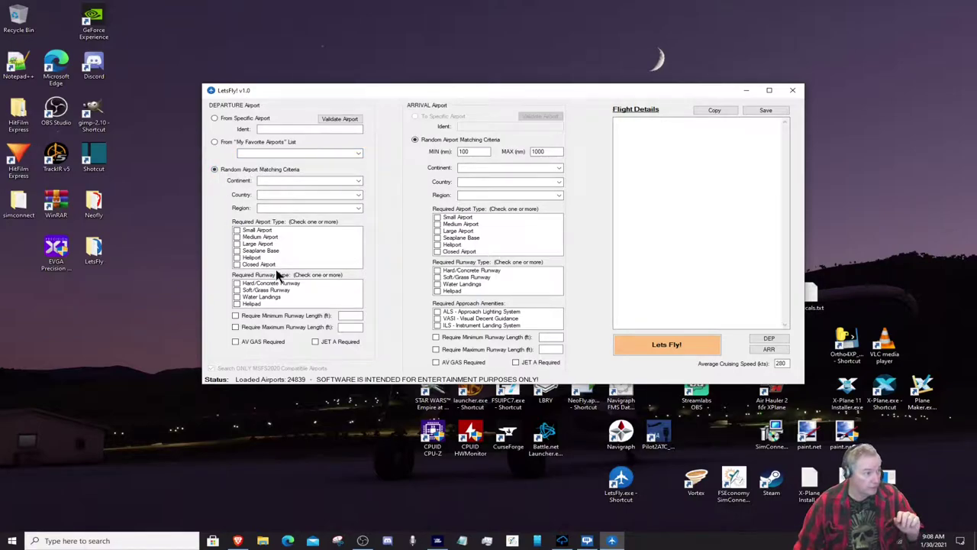
pyautogui.click(359, 182)
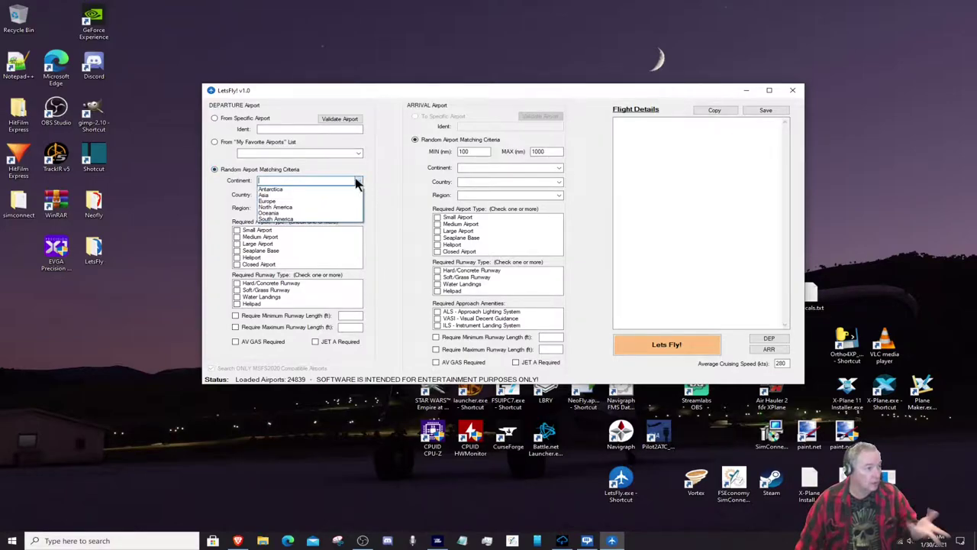
pyautogui.click(313, 207)
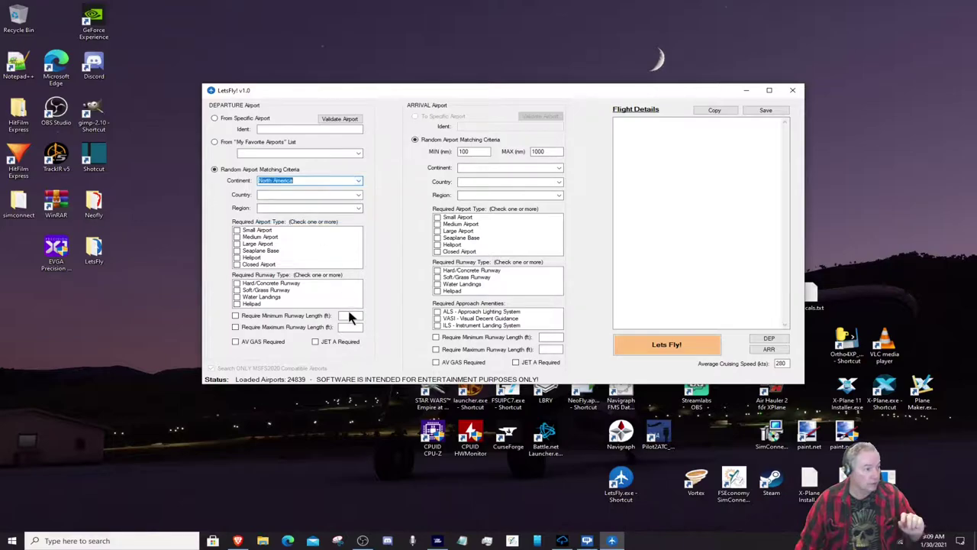
pyautogui.click(359, 196)
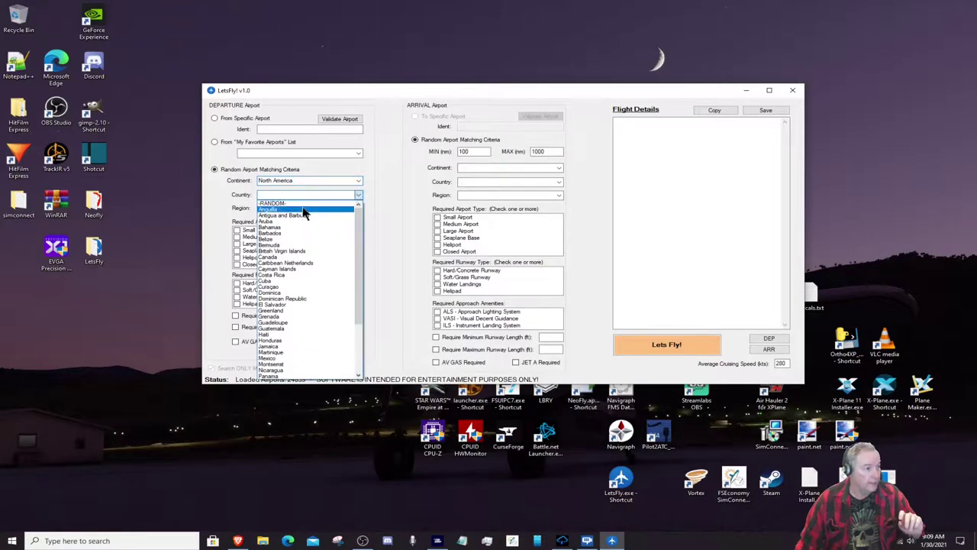
pyautogui.click(308, 206)
pyautogui.click(359, 208)
pyautogui.click(316, 218)
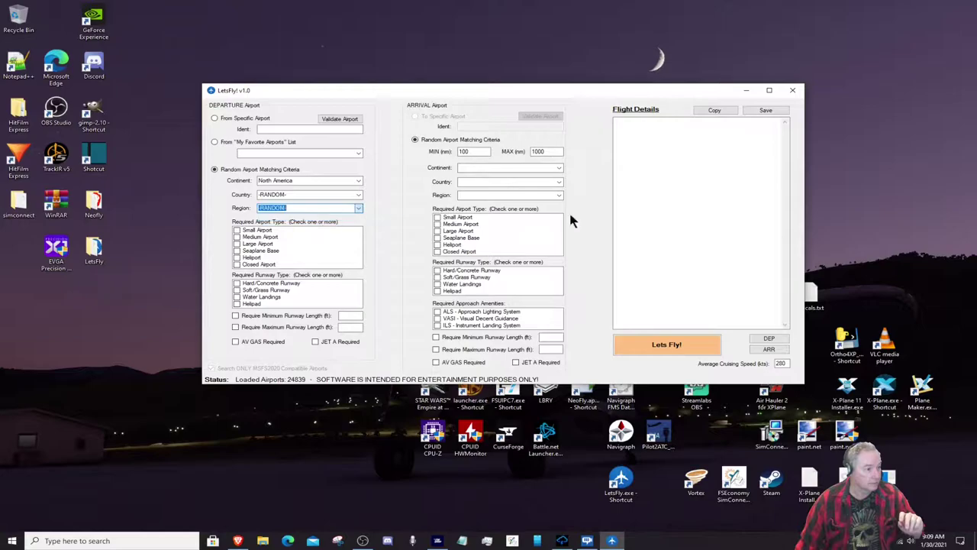
pyautogui.click(358, 208)
pyautogui.click(337, 208)
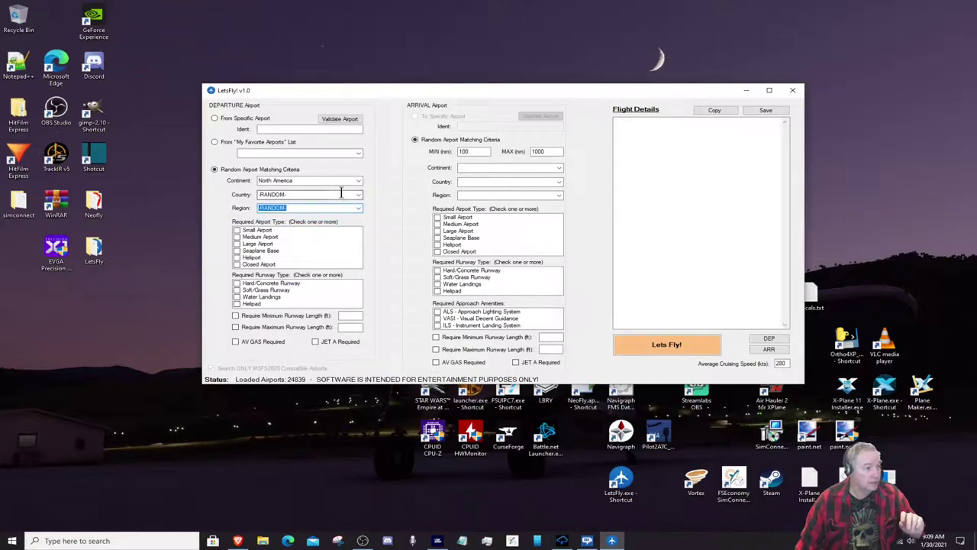
# Set the departure country to United States and its region to -RANDOM-
pyautogui.click(358, 195)
pyautogui.scroll(-4, 298, 336)
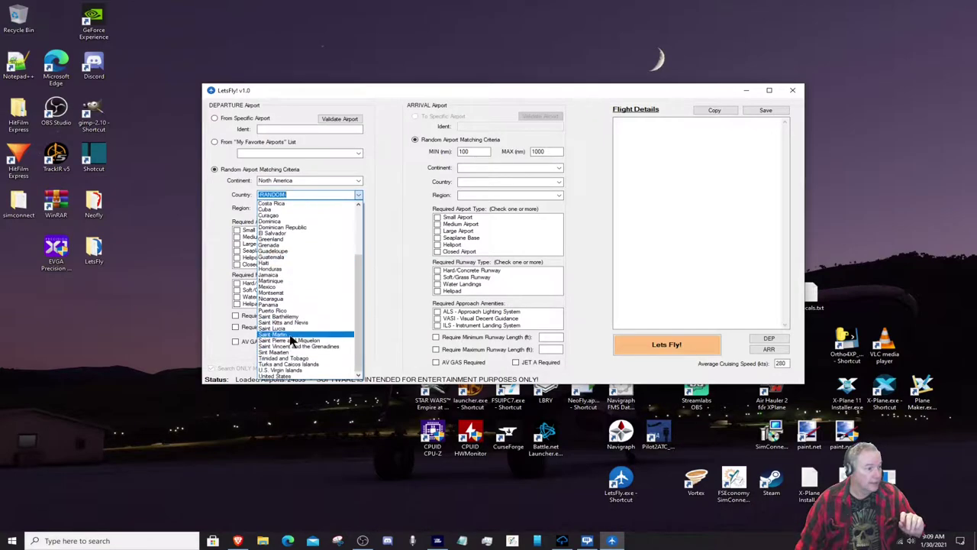
pyautogui.click(304, 377)
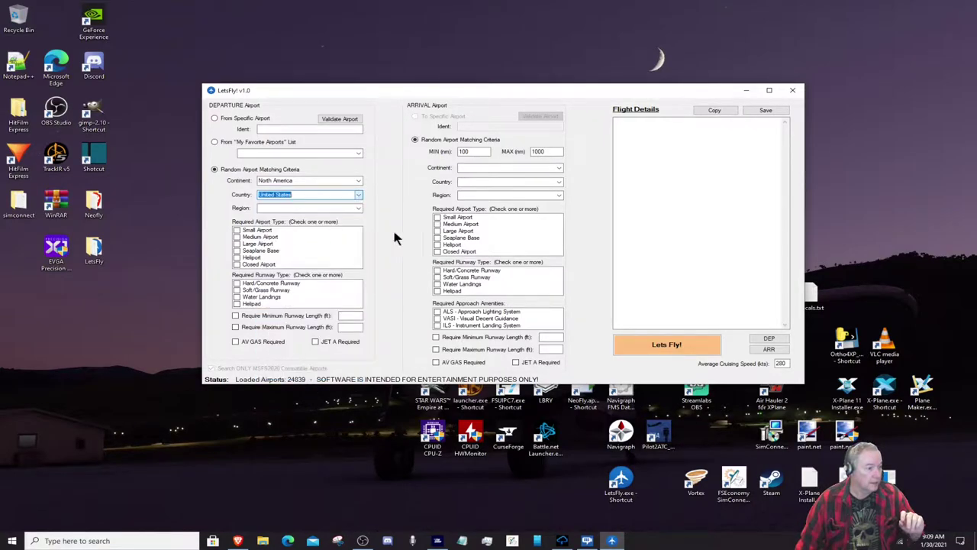
pyautogui.click(358, 209)
pyautogui.click(286, 220)
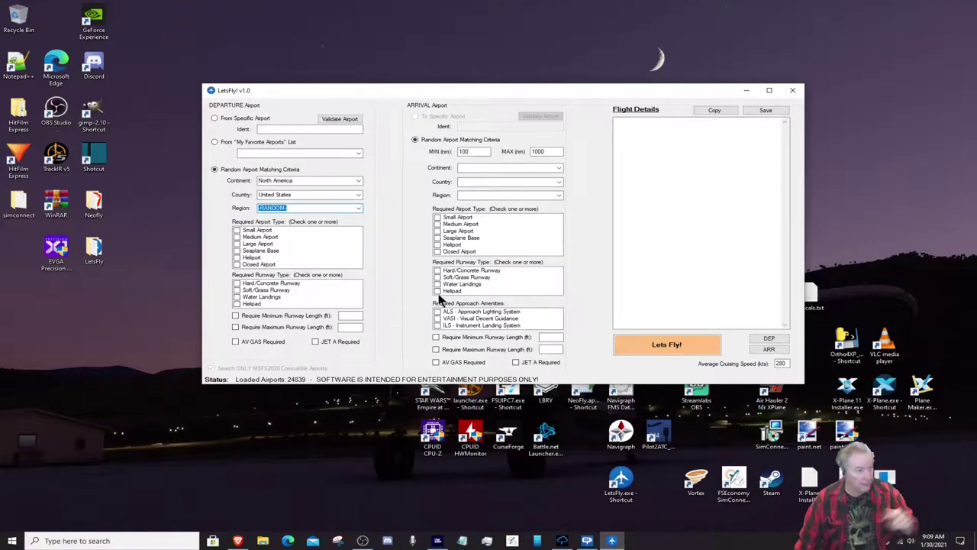
# Return the departure country to -RANDOM- and choose -RANDOM- as its region
pyautogui.click(356, 194)
pyautogui.click(356, 194)
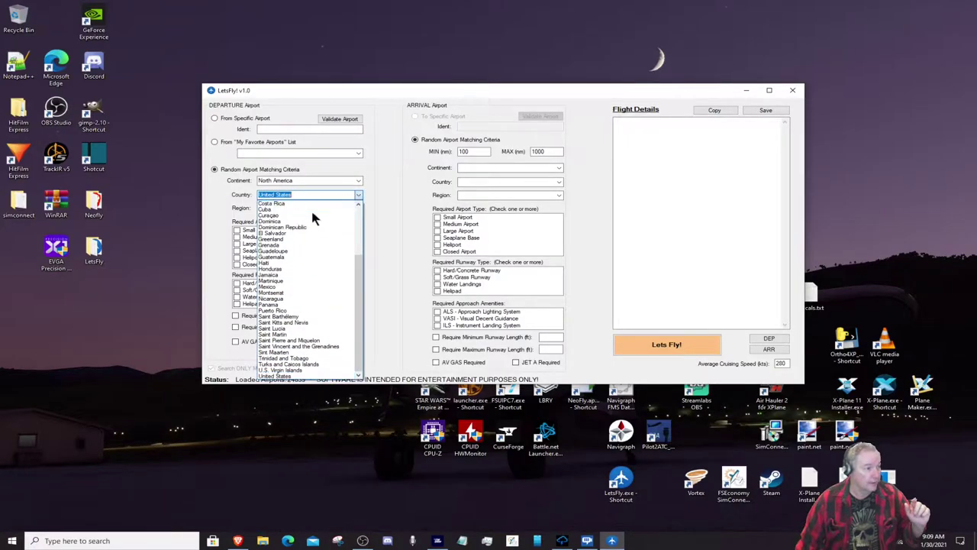
pyautogui.scroll(3, 313, 229)
pyautogui.click(283, 196)
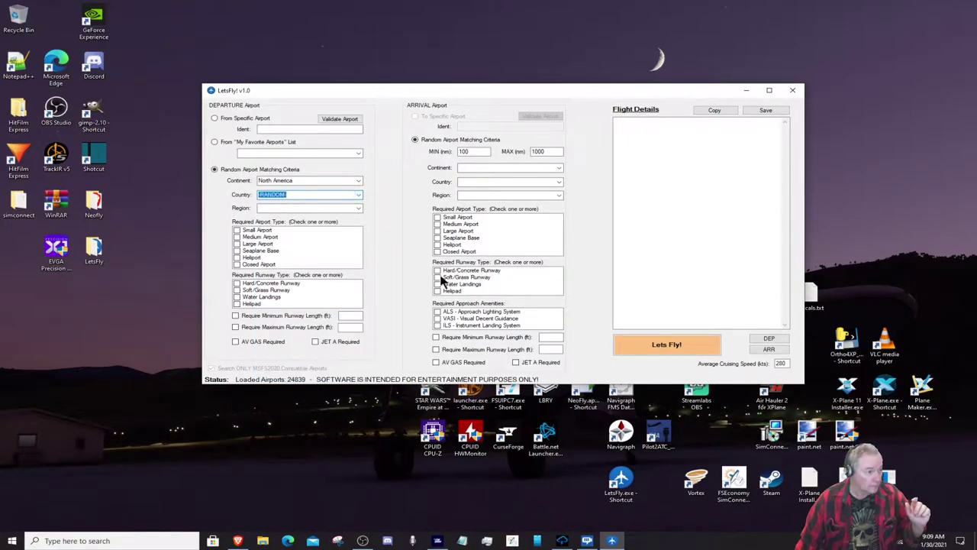
pyautogui.scroll(3, 311, 194)
pyautogui.click(325, 208)
pyautogui.click(358, 210)
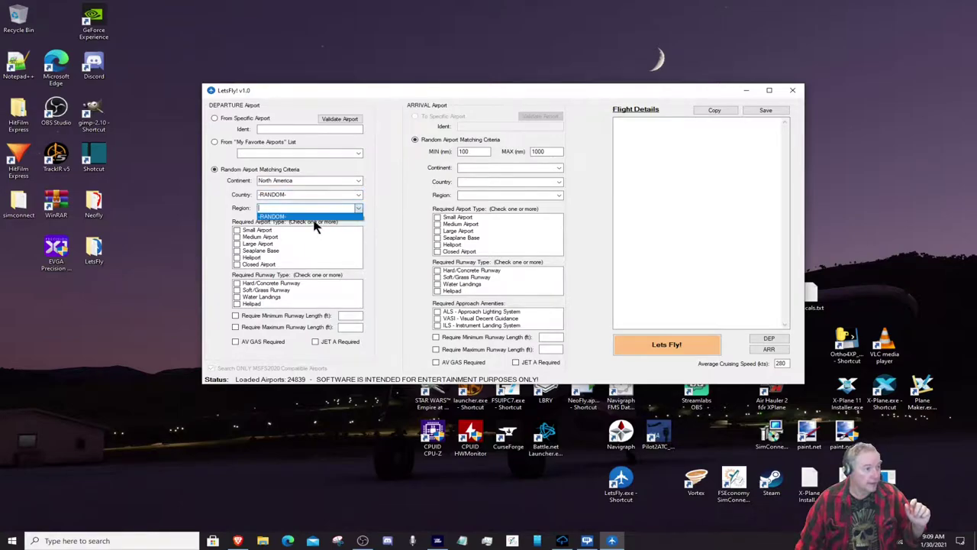
pyautogui.click(340, 218)
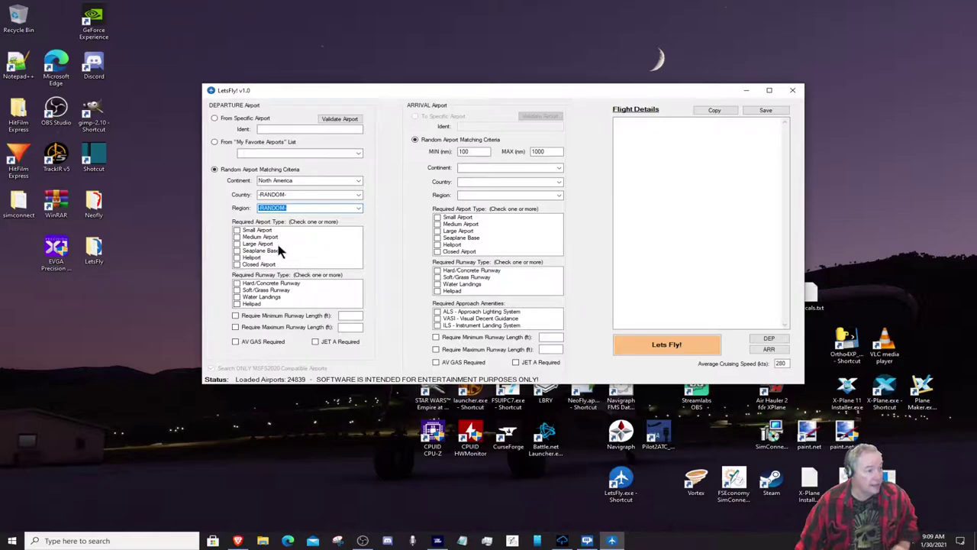
# Require a medium departure airport with a hard/concrete runway, a minimum runway length of 3500 ft and AV GAS
pyautogui.click(238, 237)
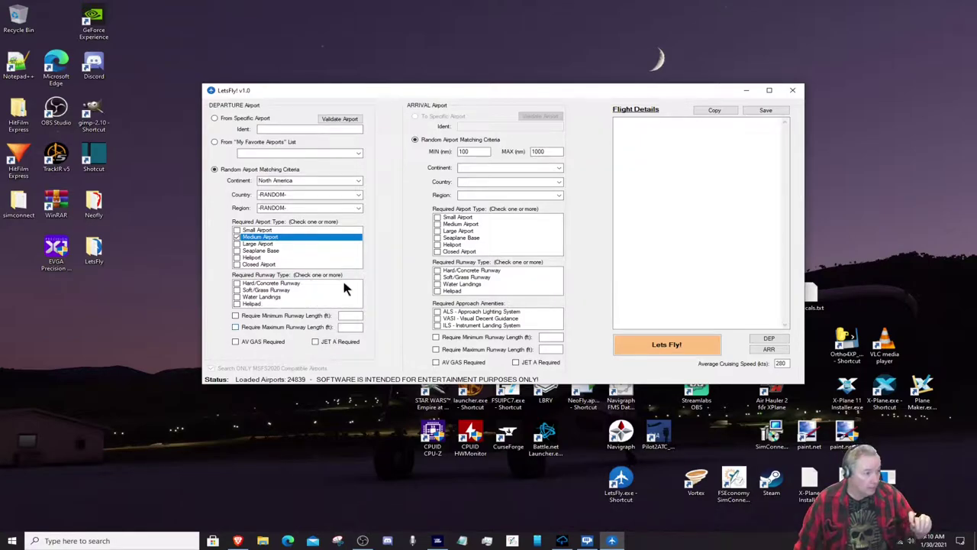
pyautogui.click(237, 284)
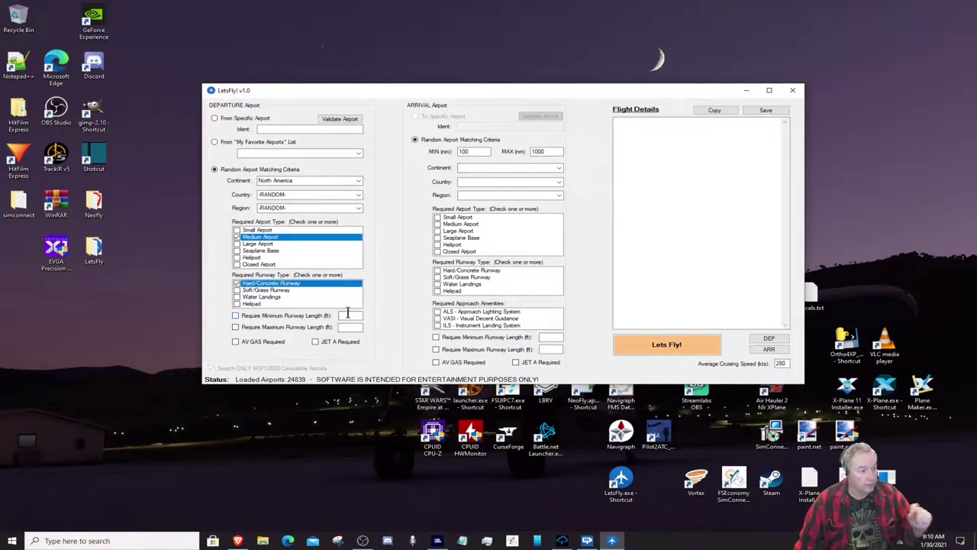
pyautogui.click(349, 315)
pyautogui.write('3500')
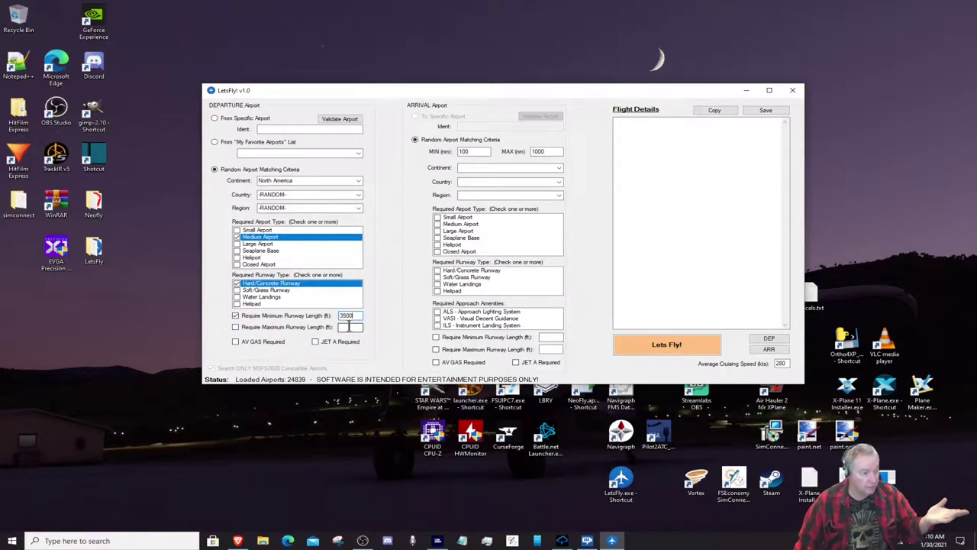
pyautogui.click(236, 342)
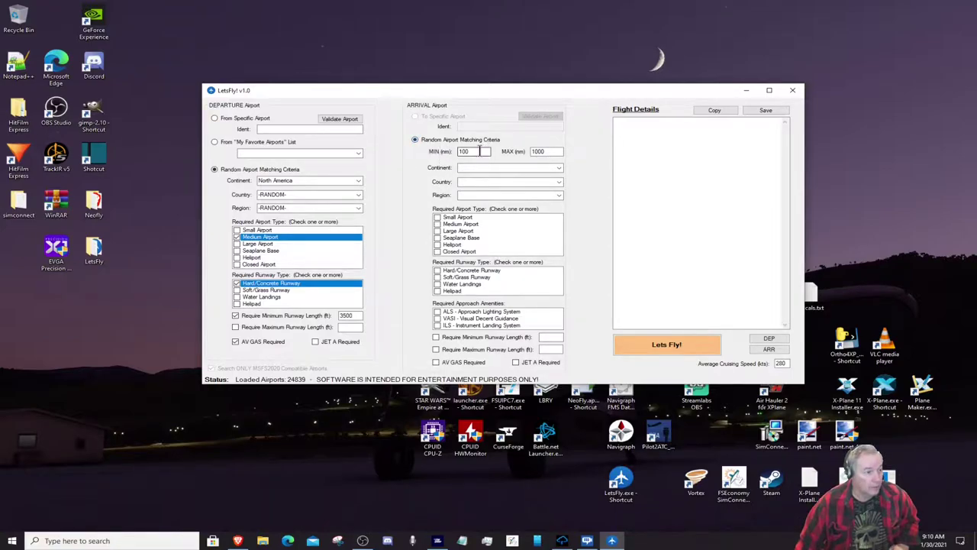
# Set the arrival airport's maximum distance to 250 nm, continent to North America, and country and region to -RANDOM-
pyautogui.doubleClick(553, 151)
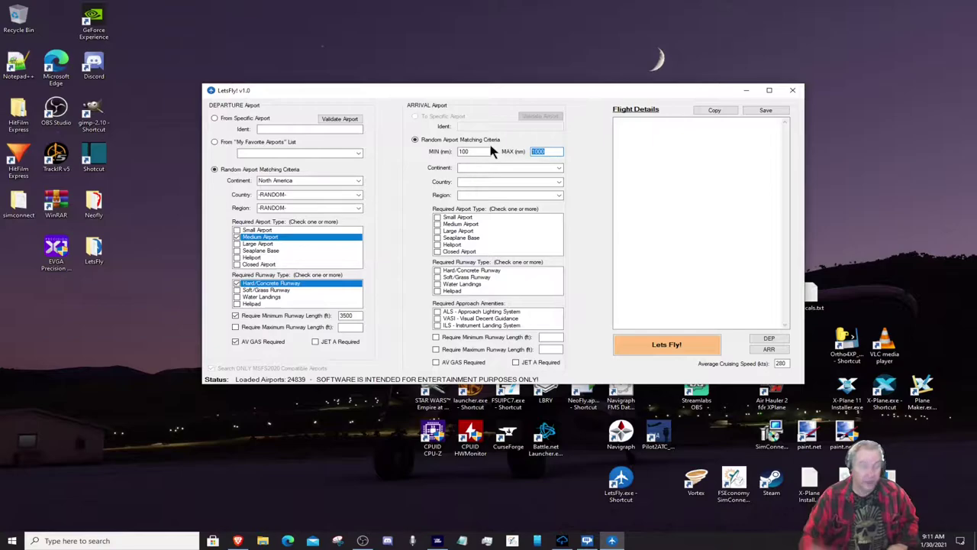
pyautogui.write('250')
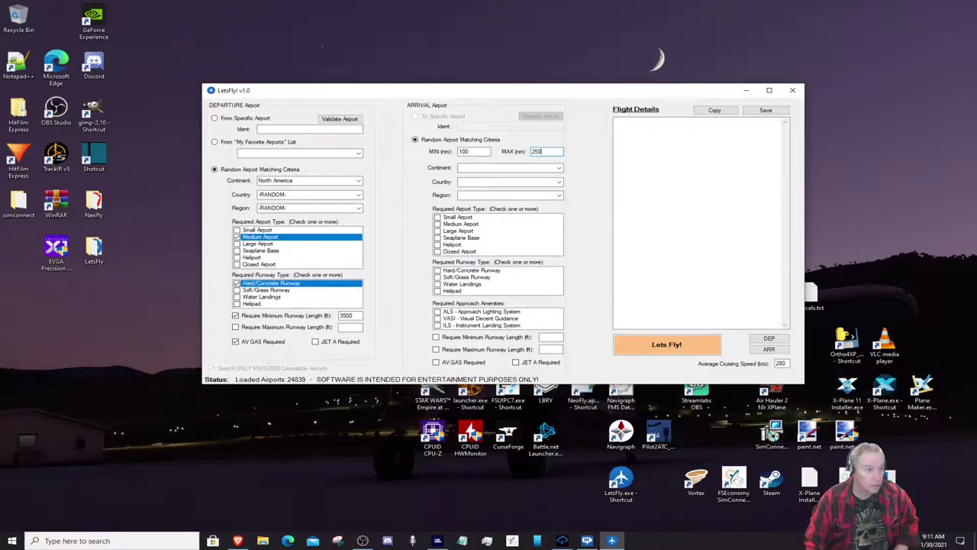
pyautogui.click(554, 167)
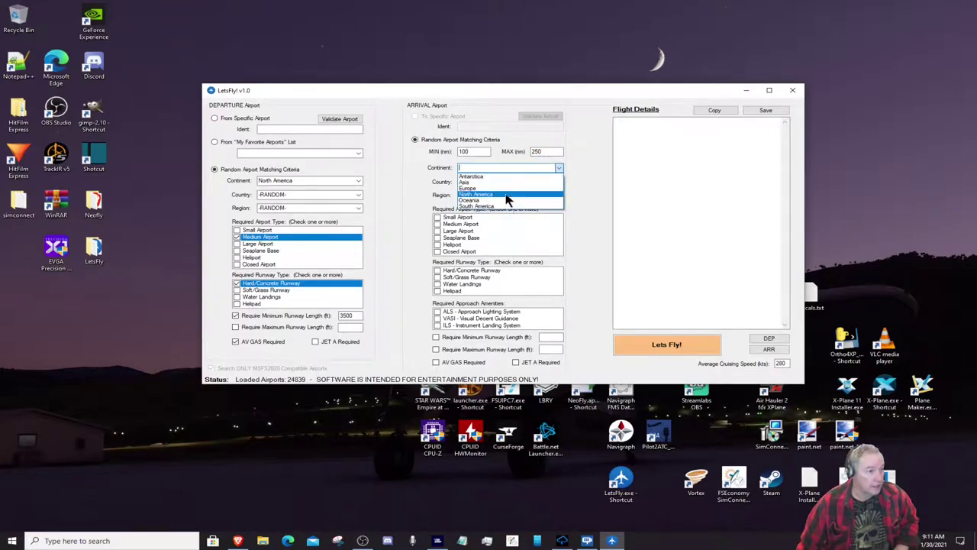
pyautogui.click(507, 196)
pyautogui.click(558, 182)
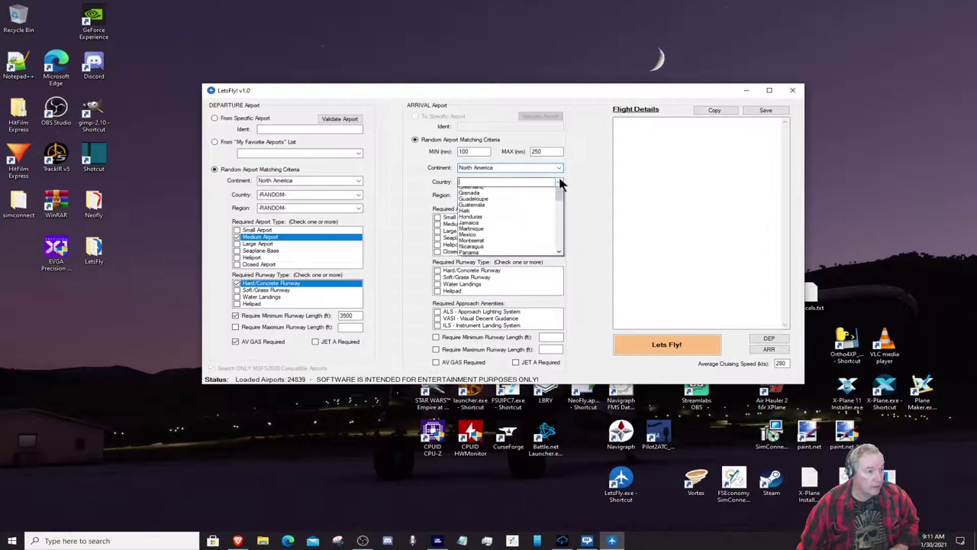
pyautogui.click(518, 190)
pyautogui.click(557, 196)
pyautogui.click(510, 205)
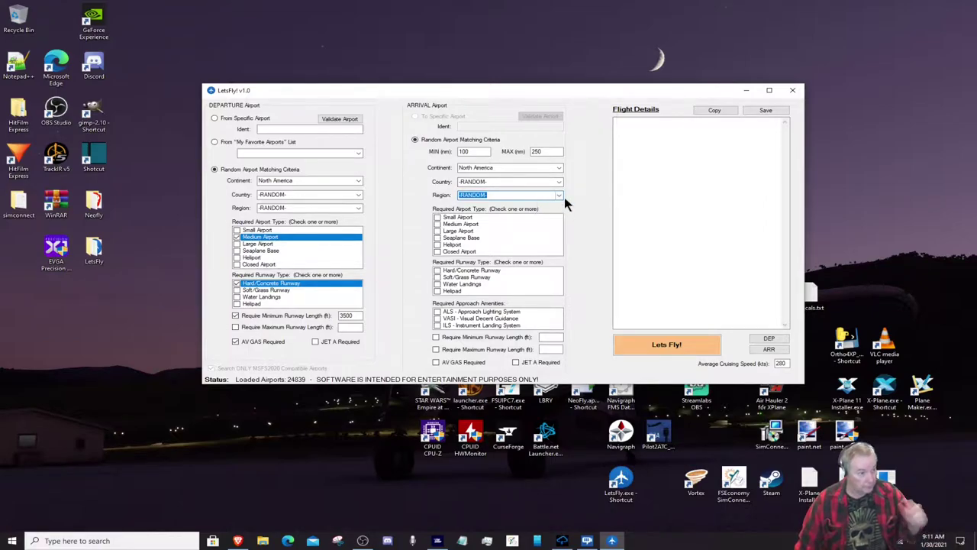
# Require a medium arrival airport with a hard/concrete runway, ALS, VASI and ILS approach amenities, and AV GAS
pyautogui.click(437, 224)
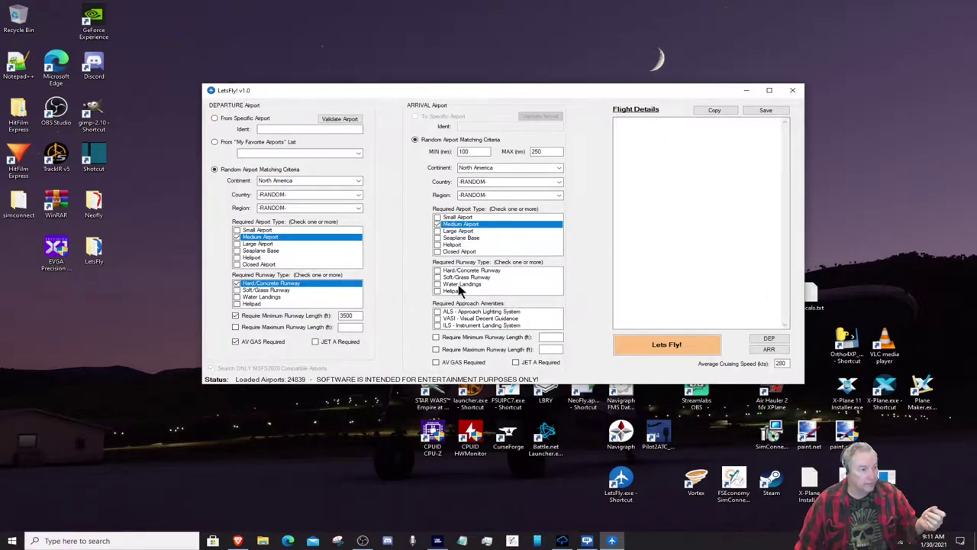
pyautogui.click(438, 271)
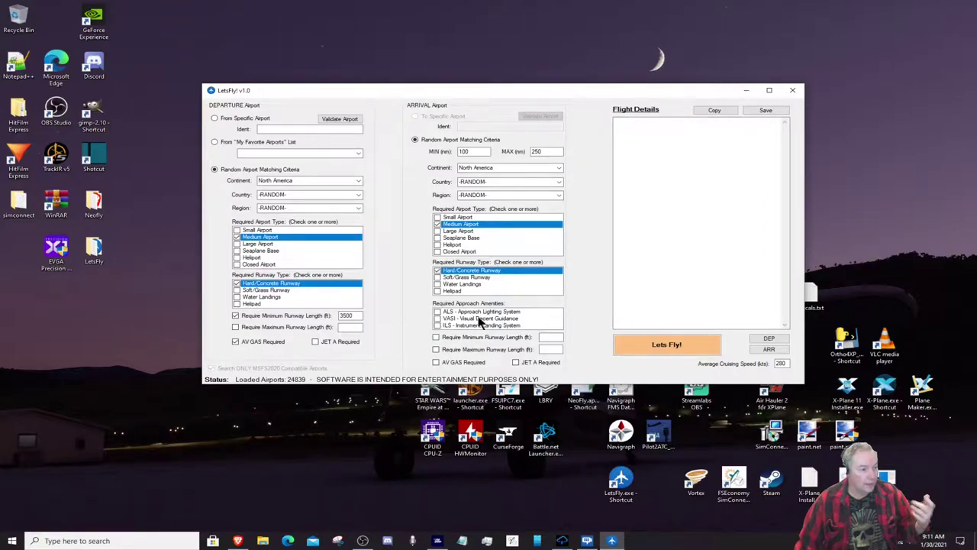
pyautogui.click(438, 325)
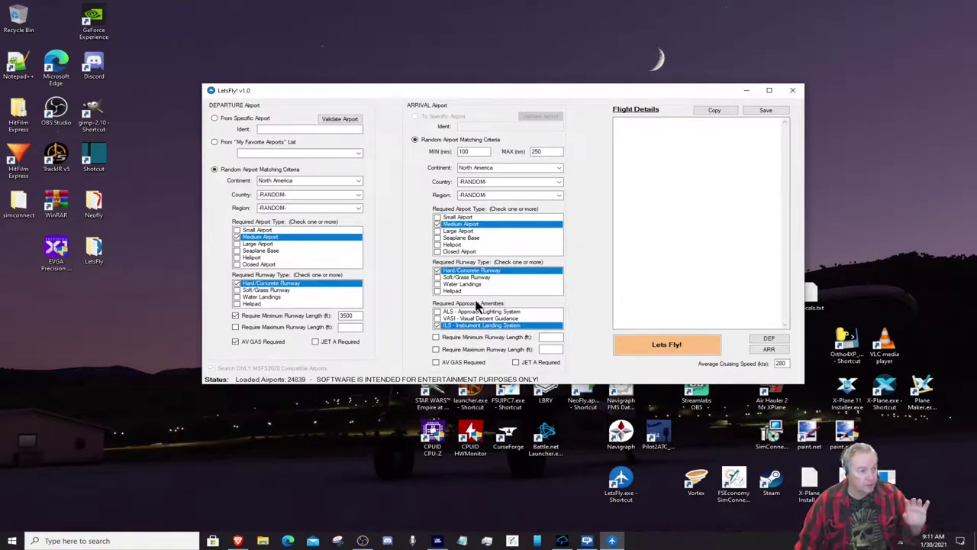
pyautogui.click(437, 311)
pyautogui.click(438, 318)
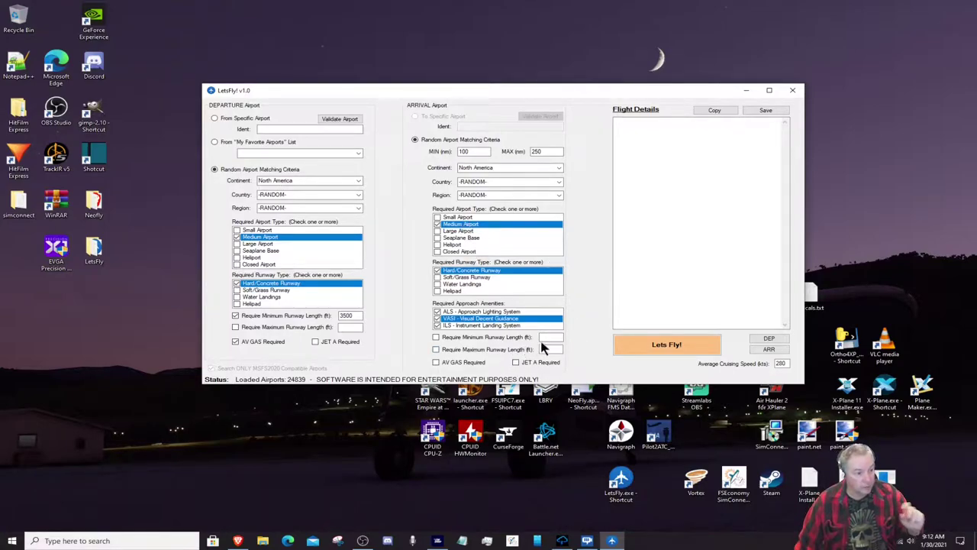
pyautogui.click(444, 365)
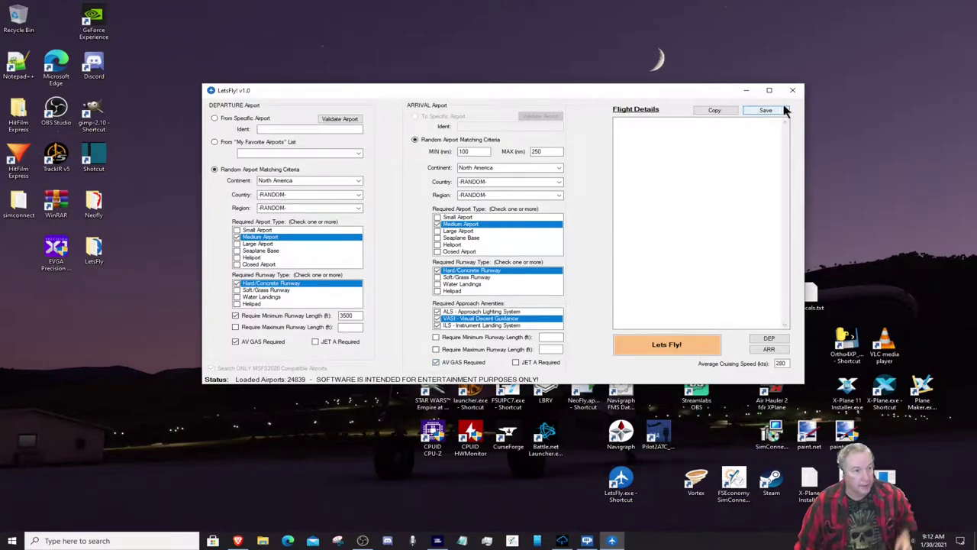
# Set the average cruising speed to 208 kts and generate the random flight
pyautogui.doubleClick(781, 363)
pyautogui.click(787, 363)
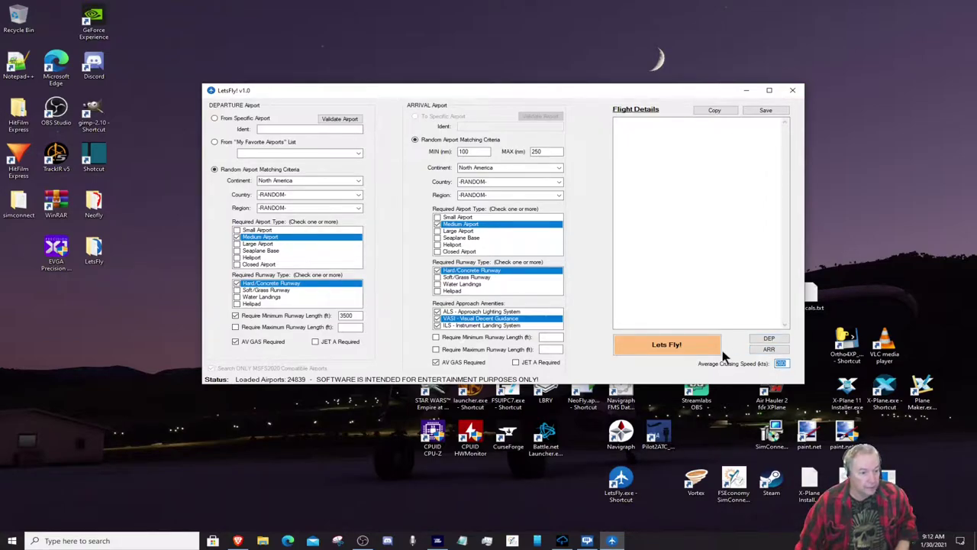
pyautogui.press('BackSpace')
pyautogui.press('BackSpace')
pyautogui.write('08')
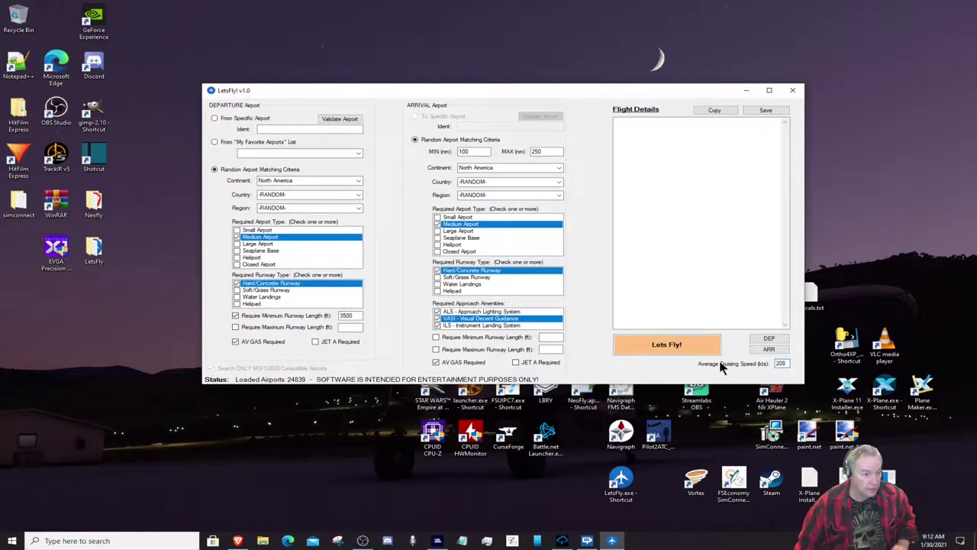
pyautogui.click(676, 345)
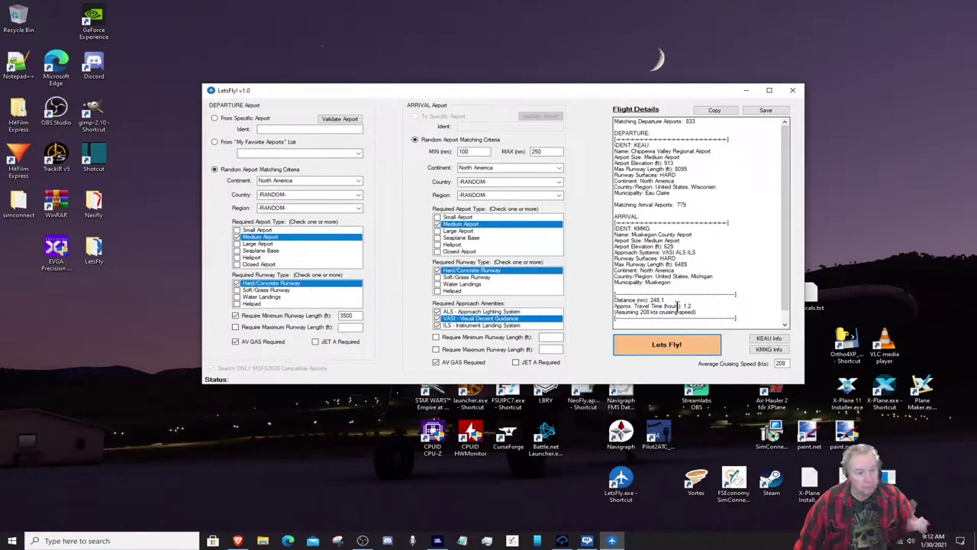
# Open the departure airport's (KEAU) information page in the browser, review it, and return to LetsFly
pyautogui.click(769, 339)
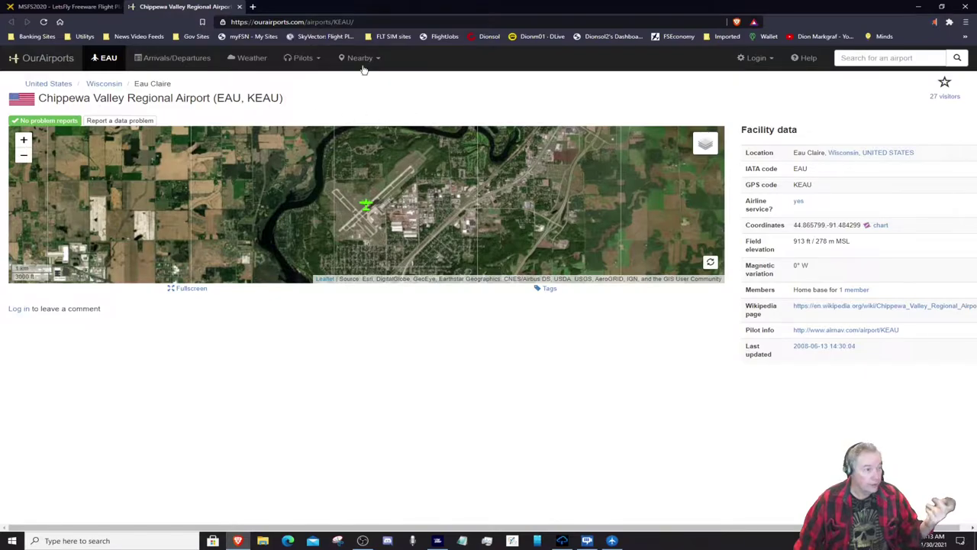
pyautogui.click(61, 8)
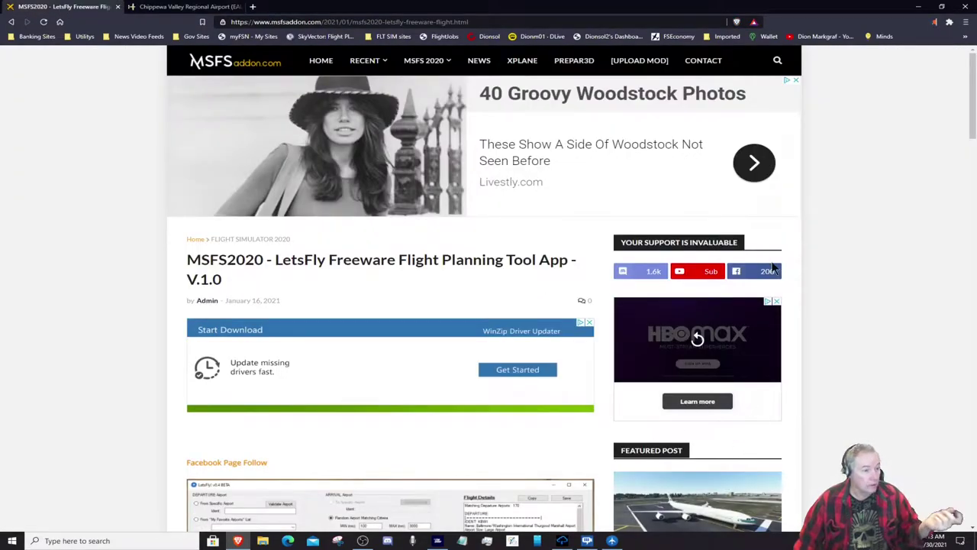
pyautogui.click(157, 6)
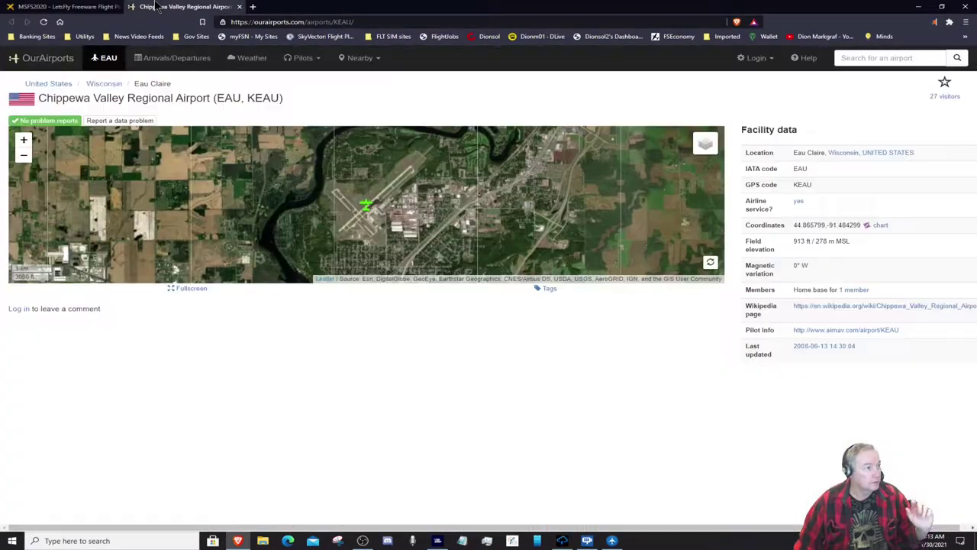
pyautogui.click(918, 7)
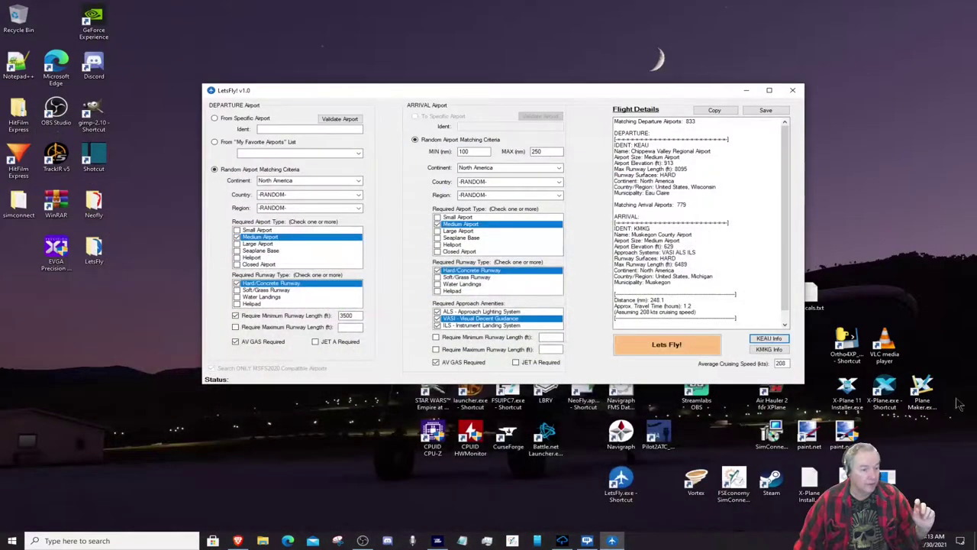
# Open the arrival airport's (KMKG) information page, compare it with the departure airport's page, and return to LetsFly
pyautogui.click(769, 349)
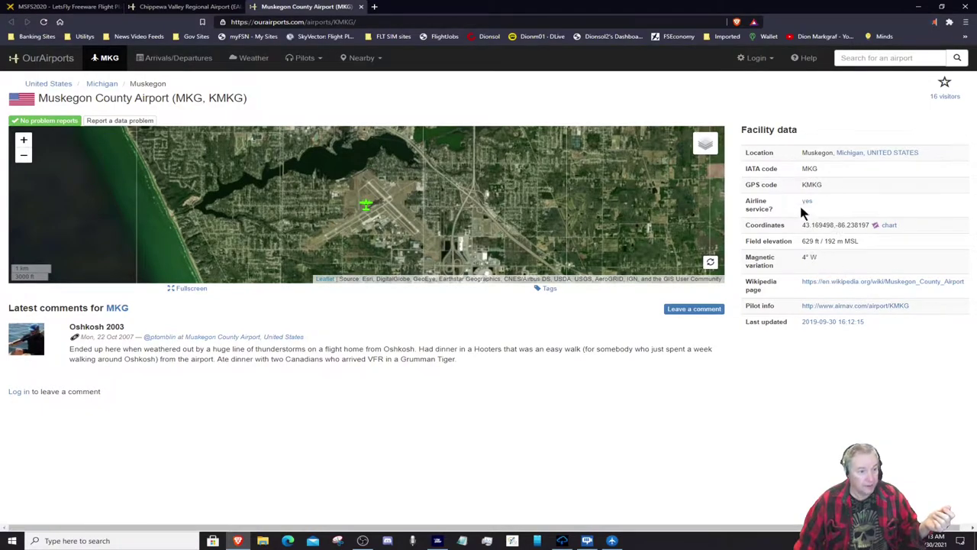
pyautogui.click(217, 7)
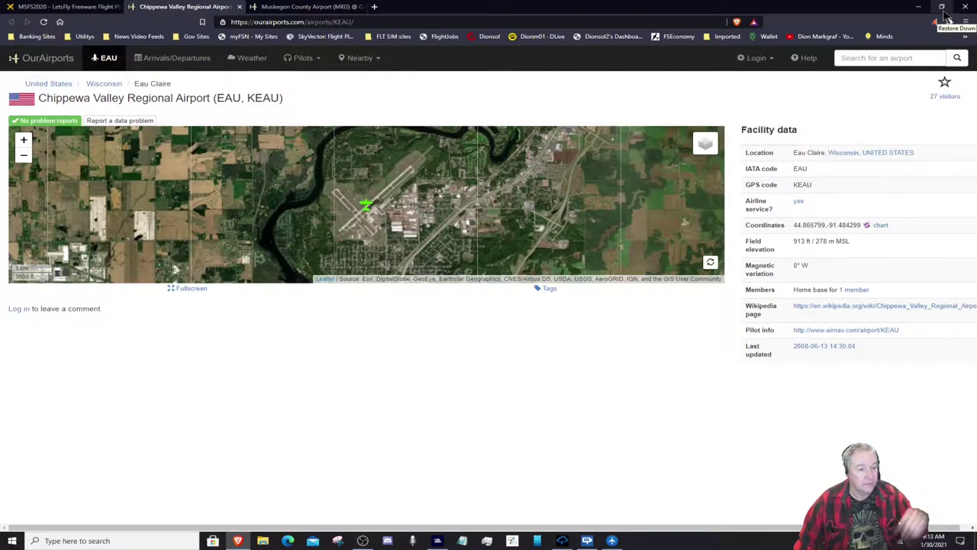
pyautogui.click(919, 6)
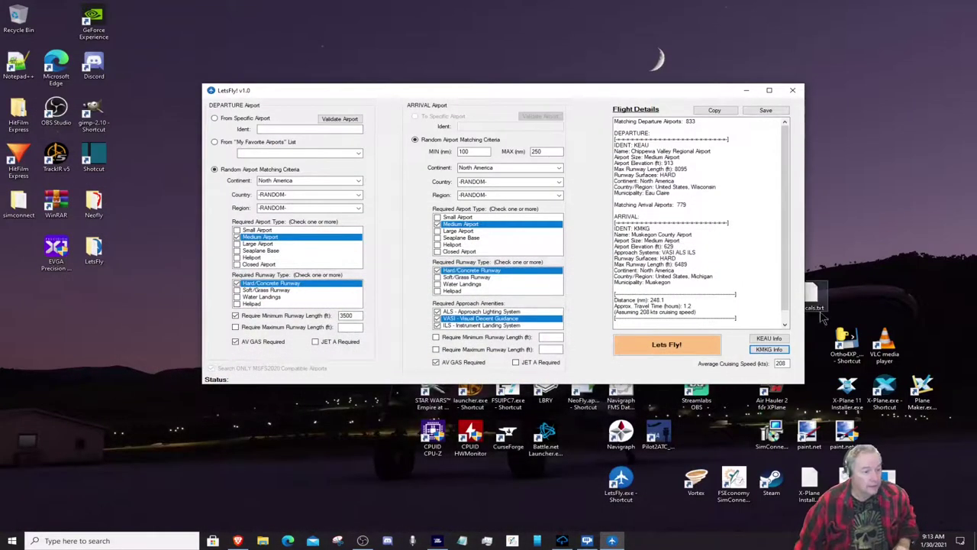
# Save the flight details to a text file, review the file in Notepad and move its window aside
pyautogui.click(766, 111)
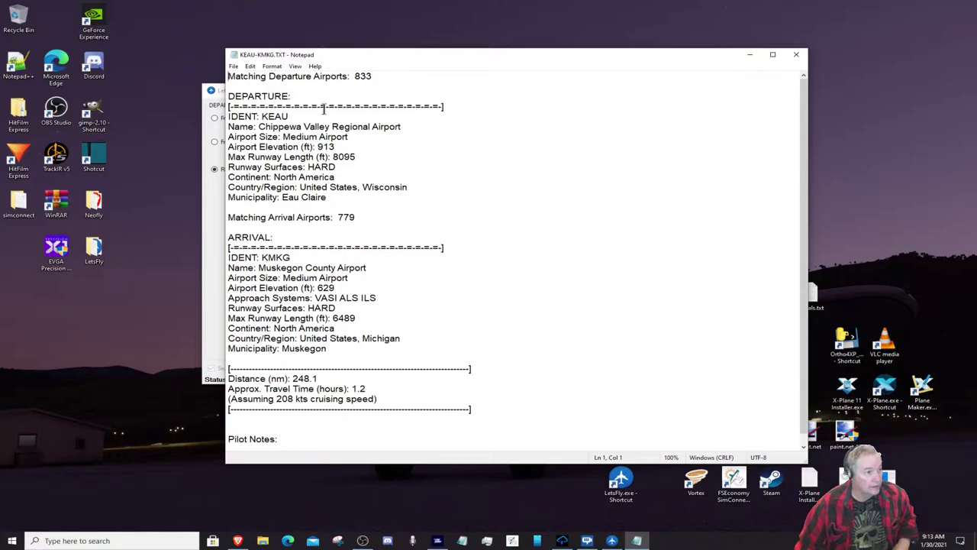
pyautogui.scroll(-1, 459, 345)
pyautogui.scroll(1, 458, 344)
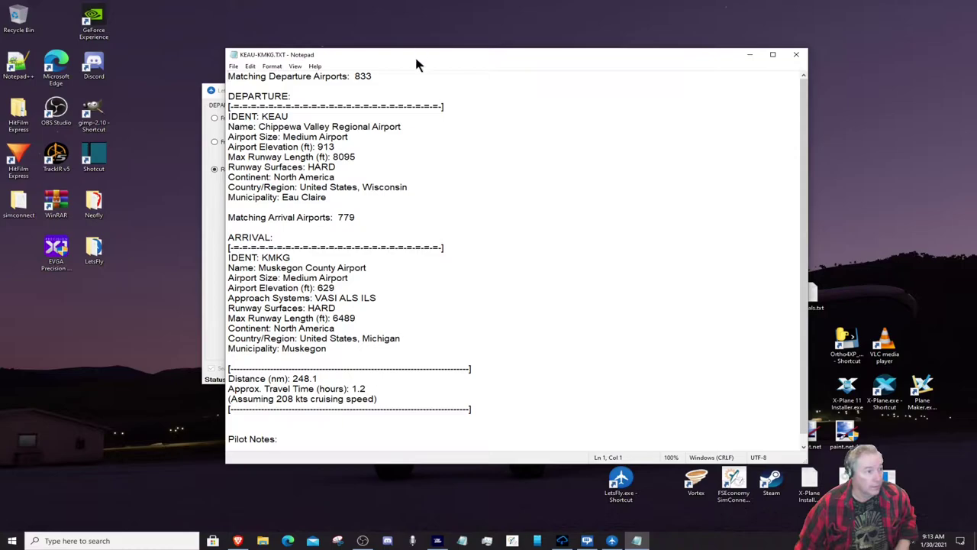
pyautogui.moveTo(417, 65); pyautogui.dragTo(543, 54)
# Generate another random flight in LetsFly with the same criteria, and bring the saved KEAU-KMKG.TXT file back to the front
pyautogui.click(341, 100)
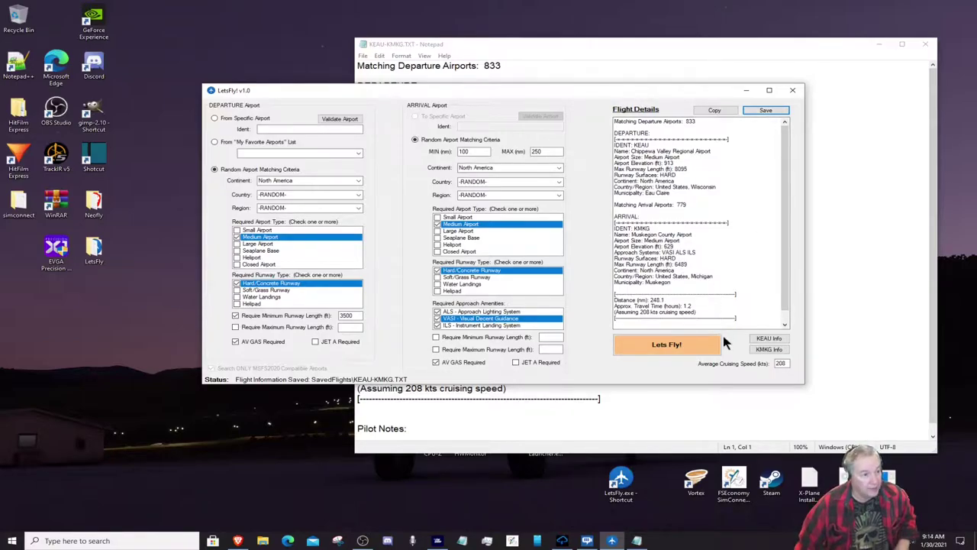
pyautogui.click(674, 348)
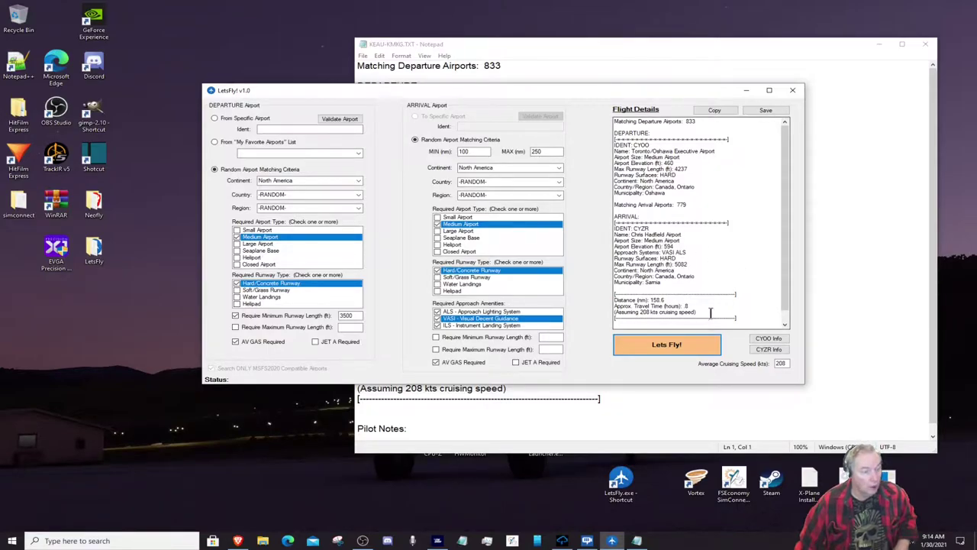
pyautogui.click(805, 48)
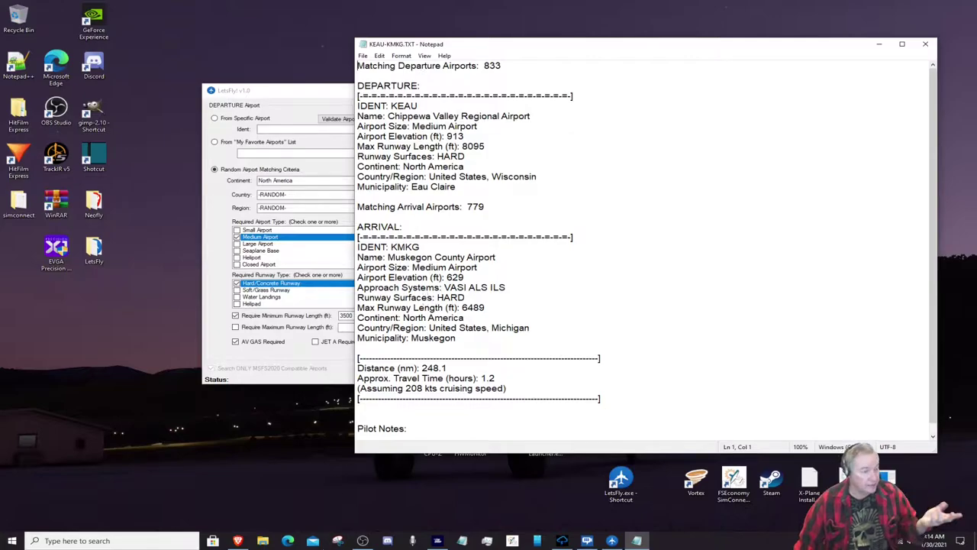
# Switch to the browser, load SkyVector in a new tab and open its flight plan form
pyautogui.click(237, 541)
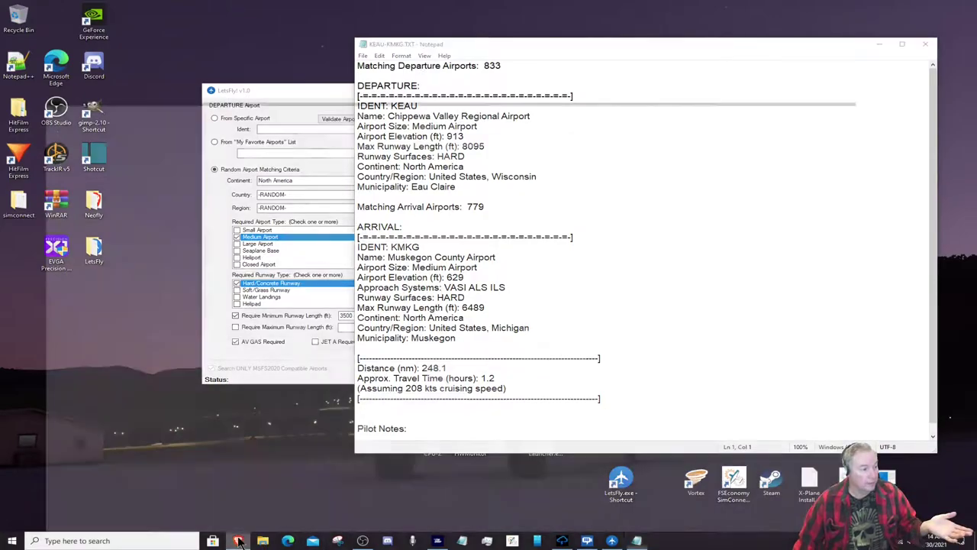
pyautogui.click(375, 6)
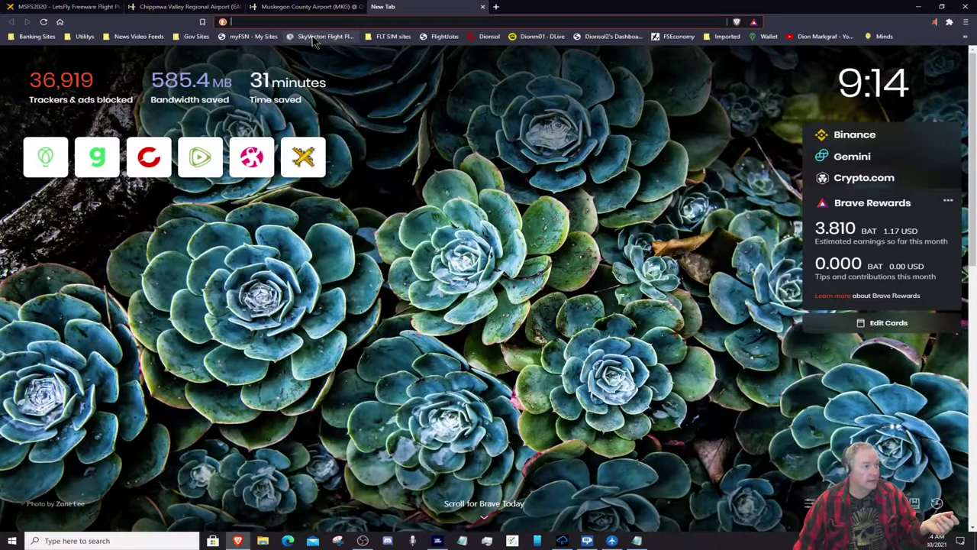
pyautogui.click(322, 36)
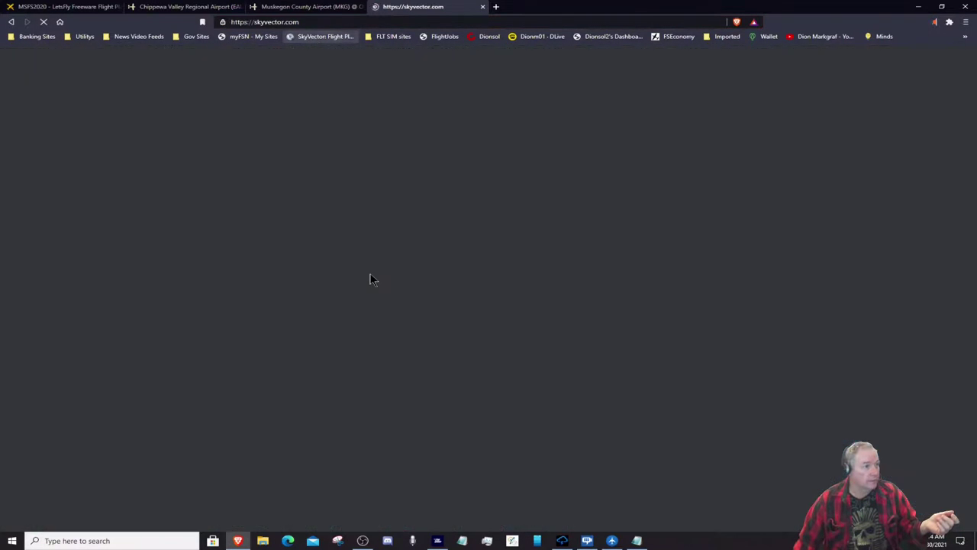
pyautogui.click(73, 84)
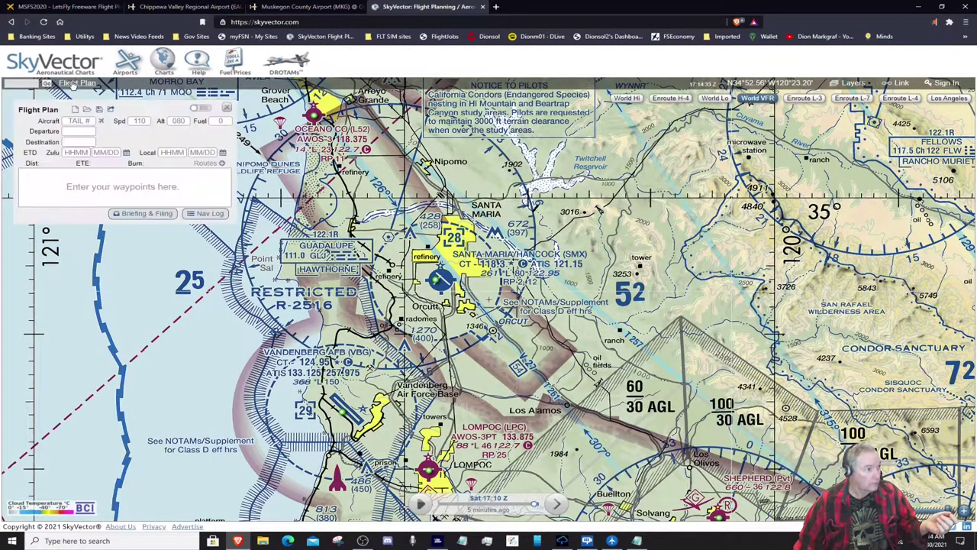
# Bring up the saved KEAU-KMKG.TXT flight file and move its window clear of the SkyVector page
pyautogui.click(637, 542)
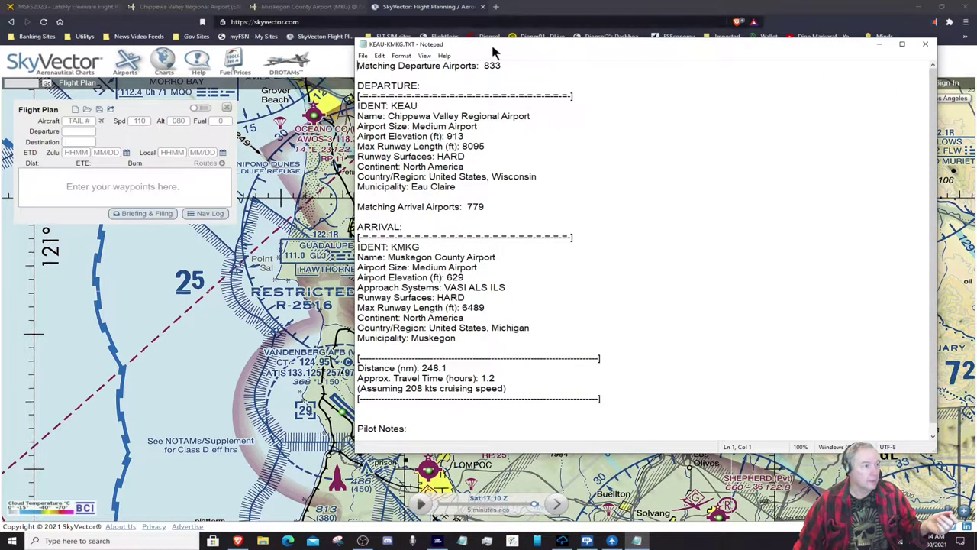
pyautogui.moveTo(428, 48); pyautogui.dragTo(869, 99)
pyautogui.moveTo(949, 99); pyautogui.dragTo(976, 99)
# Fill in the flight plan with departure KEAU, destination KMKG and a speed of 208
pyautogui.click(87, 132)
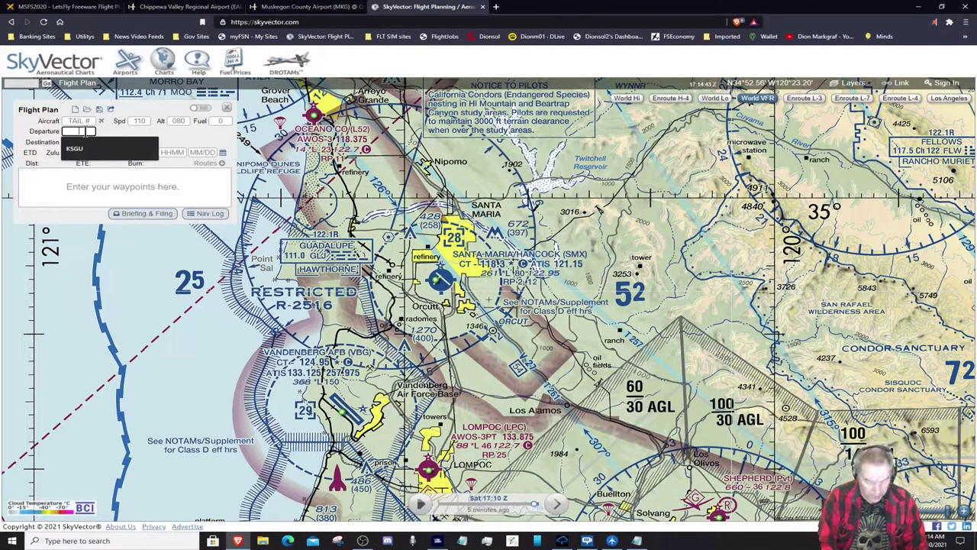
pyautogui.write('KEAU')
pyautogui.press('Tab')
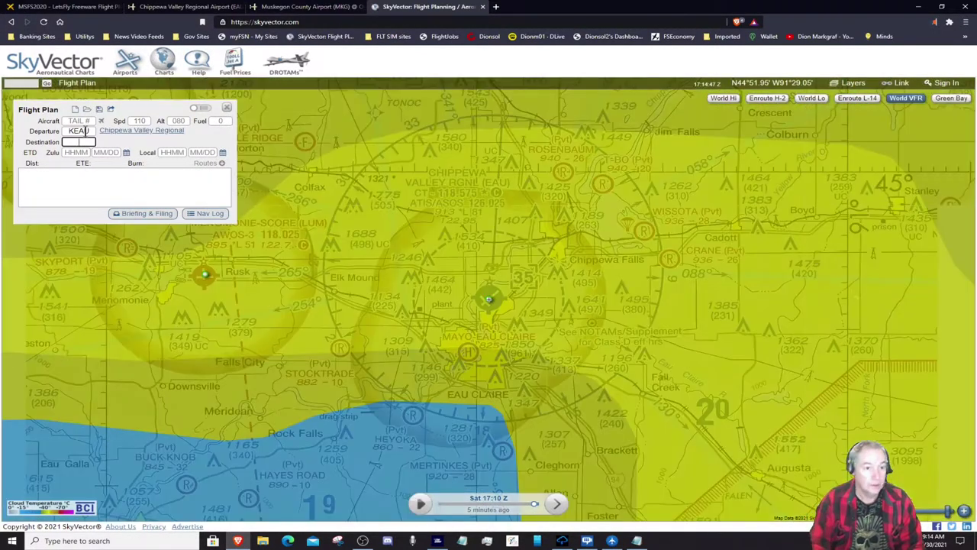
pyautogui.write('KM')
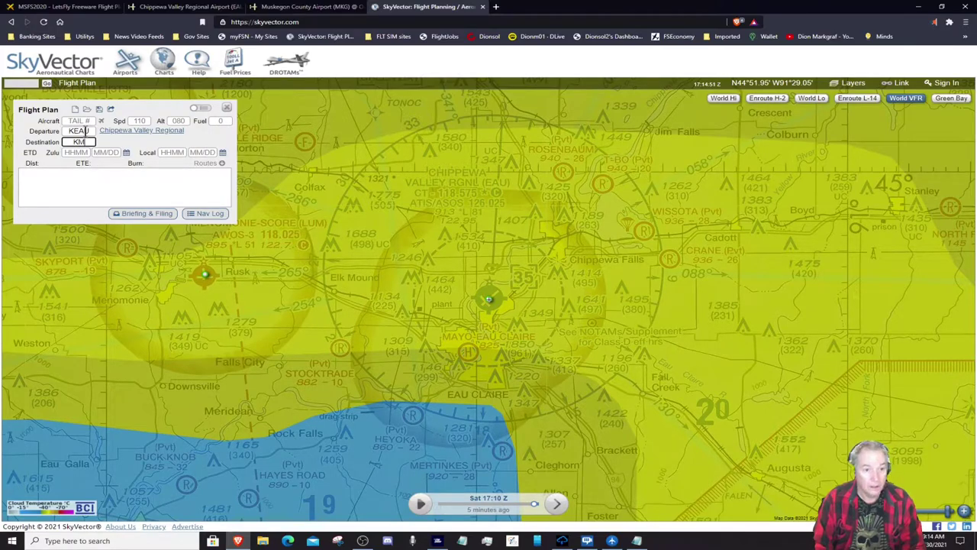
pyautogui.write('KG')
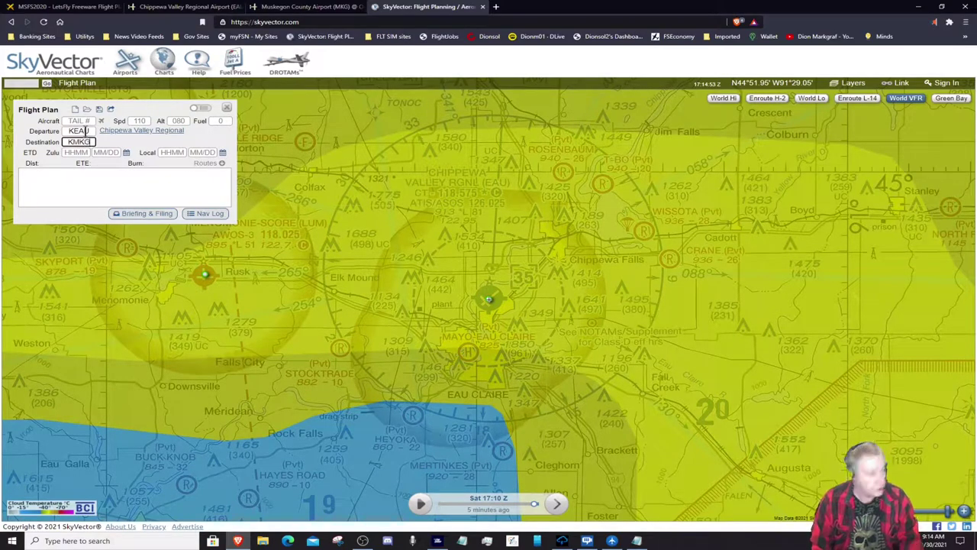
pyautogui.press('Return')
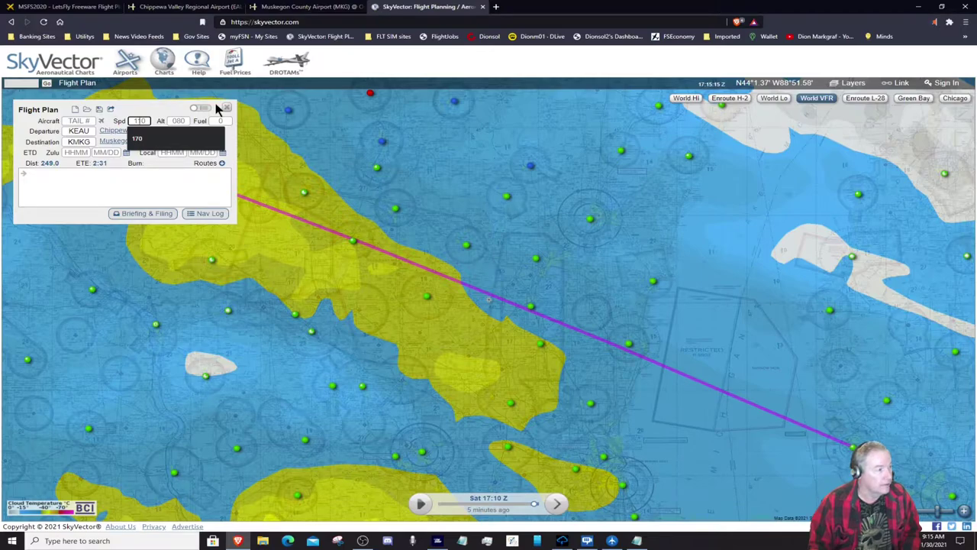
pyautogui.write('208')
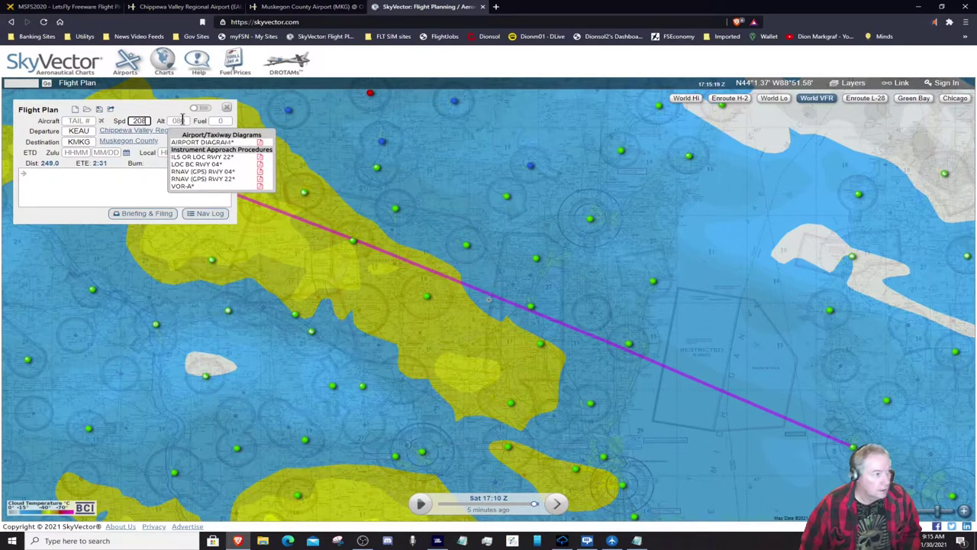
pyautogui.press('Tab')
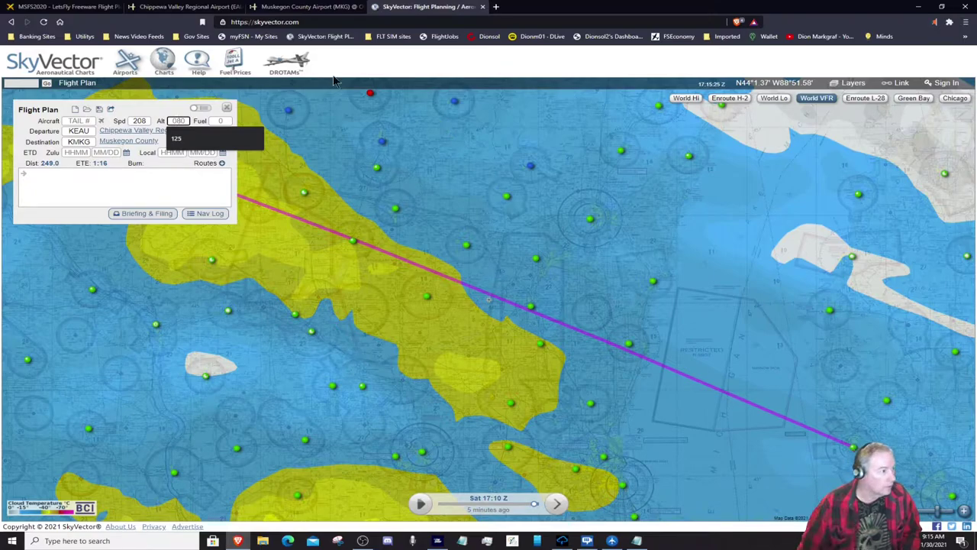
# Examine the plotted KEAU to KMKG route on the chart, including the departure airport's weather report
pyautogui.moveTo(685, 332); pyautogui.dragTo(796, 356)
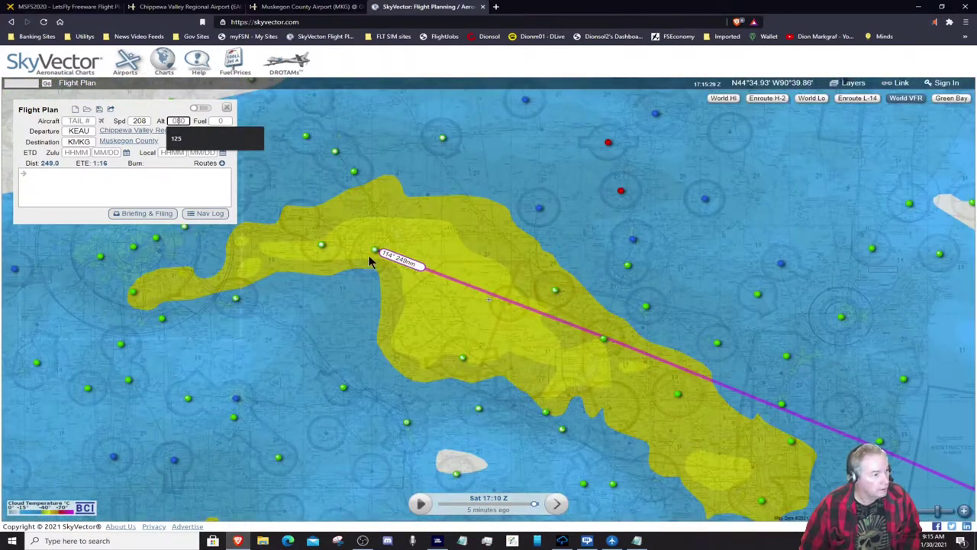
pyautogui.moveTo(375, 255)
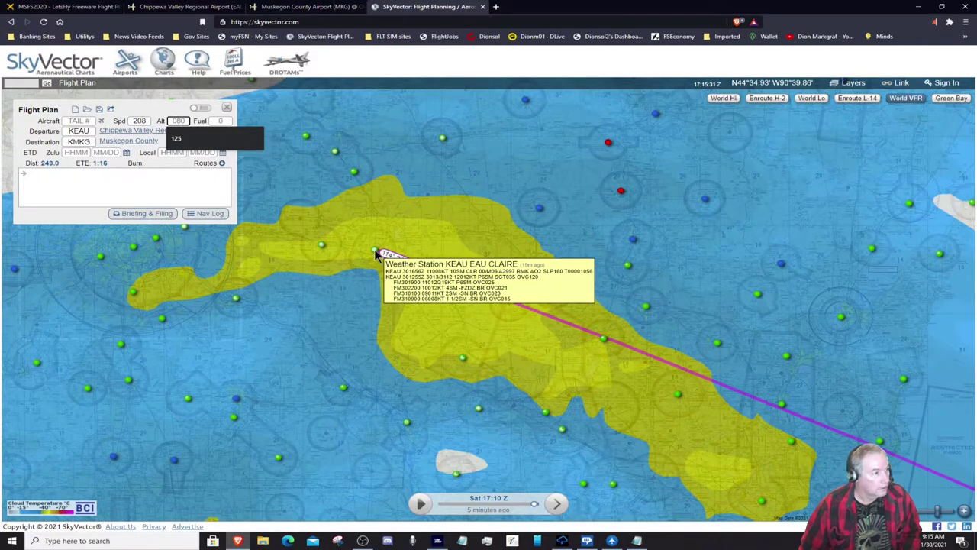
pyautogui.press('Right')
pyautogui.press('Right')
pyautogui.press('Right')
pyautogui.press('Right')
pyautogui.press('Down')
pyautogui.press('Down')
pyautogui.press('Down')
pyautogui.moveTo(858, 373)
pyautogui.moveTo(609, 353); pyautogui.dragTo(697, 426)
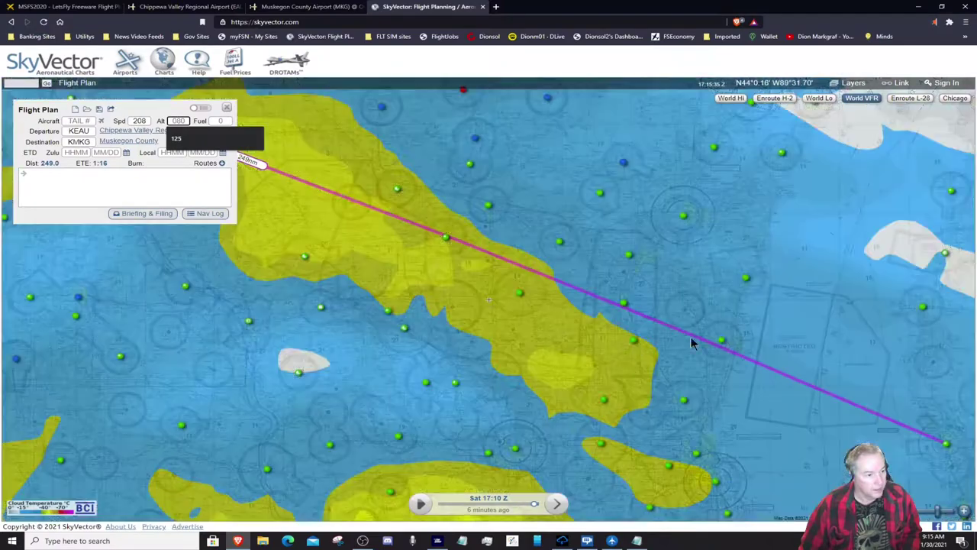
# Set the flight plan's altitude to 175
pyautogui.moveTo(724, 345)
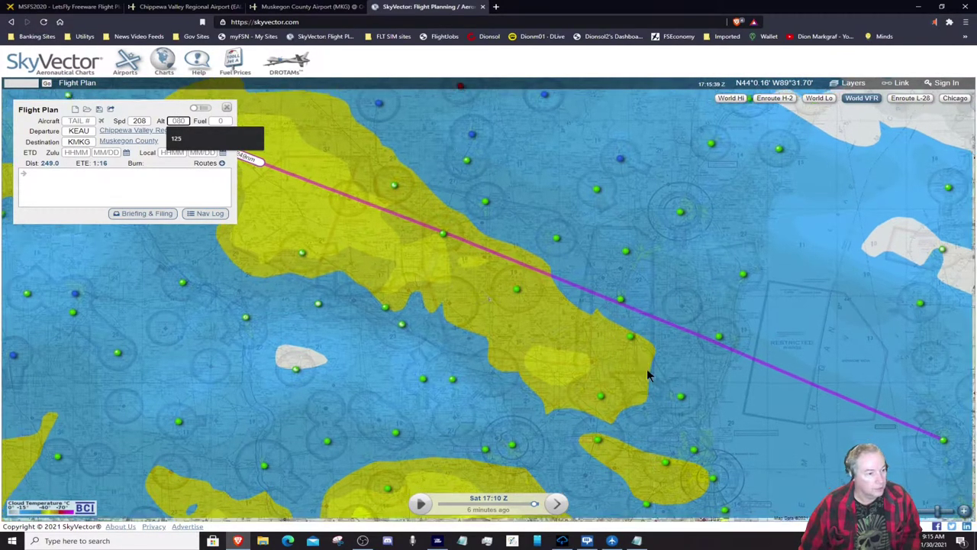
pyautogui.scroll(-1, 759, 389)
pyautogui.scroll(1, 758, 456)
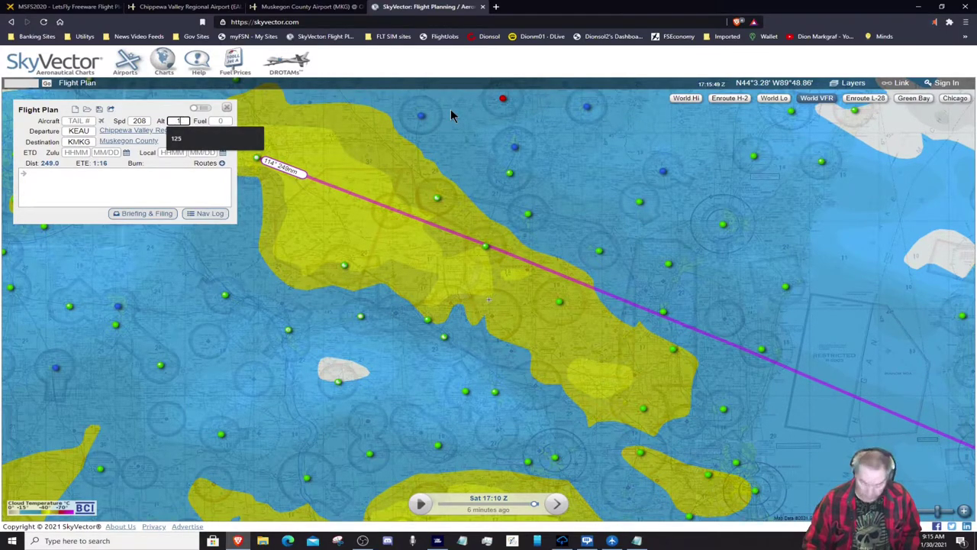
pyautogui.write('75')
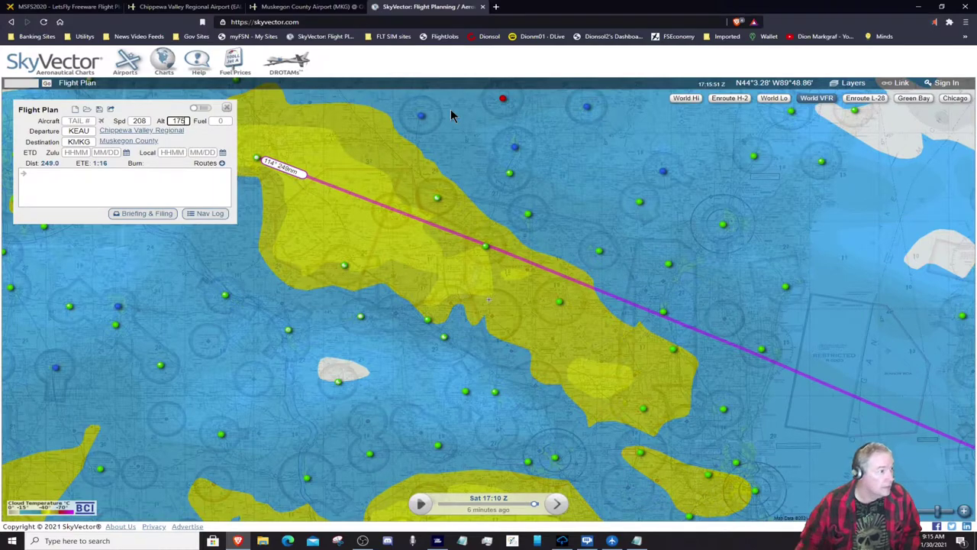
pyautogui.click(178, 121)
# Apply the suggested airway route FALEN V345 DLL V170 BAE V30 SQUIB to the flight plan and inspect its path on the chart
pyautogui.click(203, 174)
pyautogui.click(205, 168)
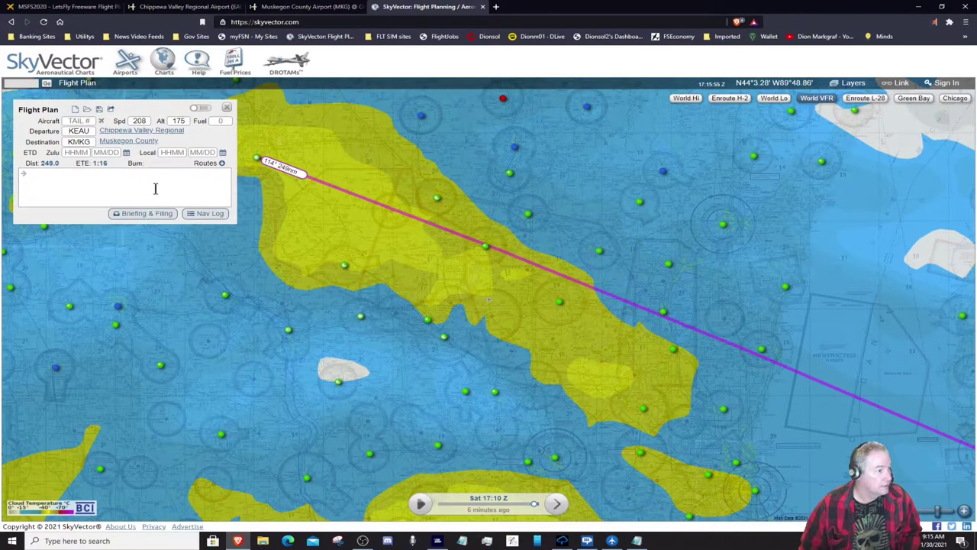
pyautogui.click(205, 163)
pyautogui.click(88, 181)
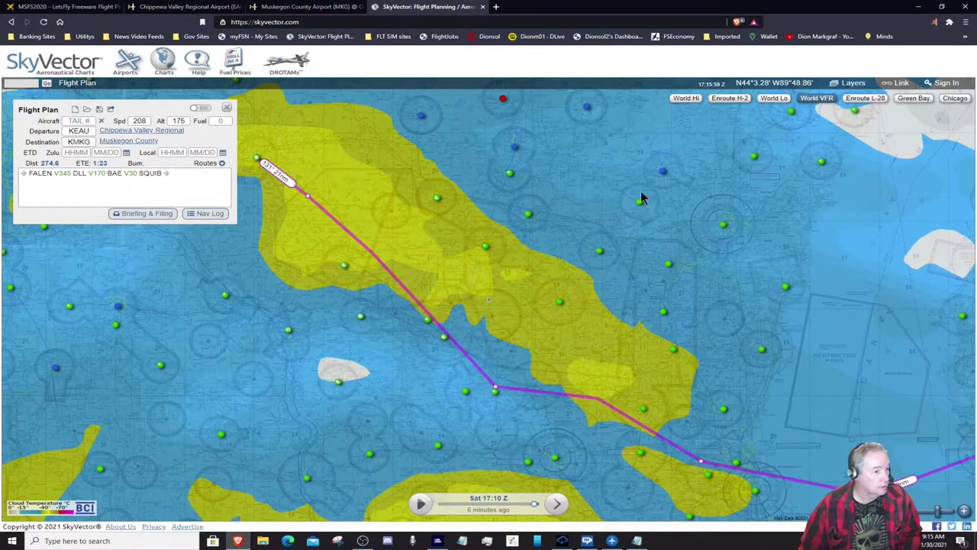
pyautogui.moveTo(535, 251); pyautogui.dragTo(644, 243)
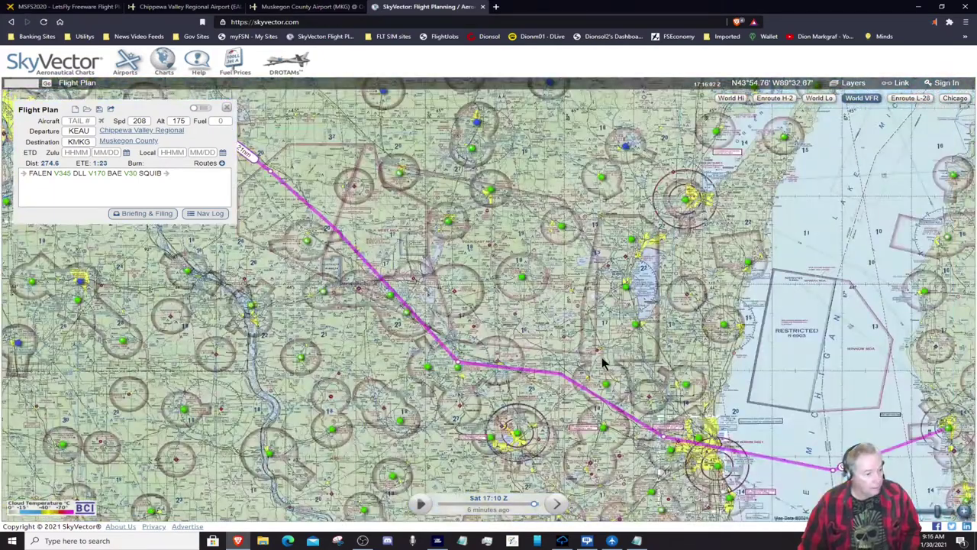
pyautogui.moveTo(603, 362); pyautogui.dragTo(508, 344)
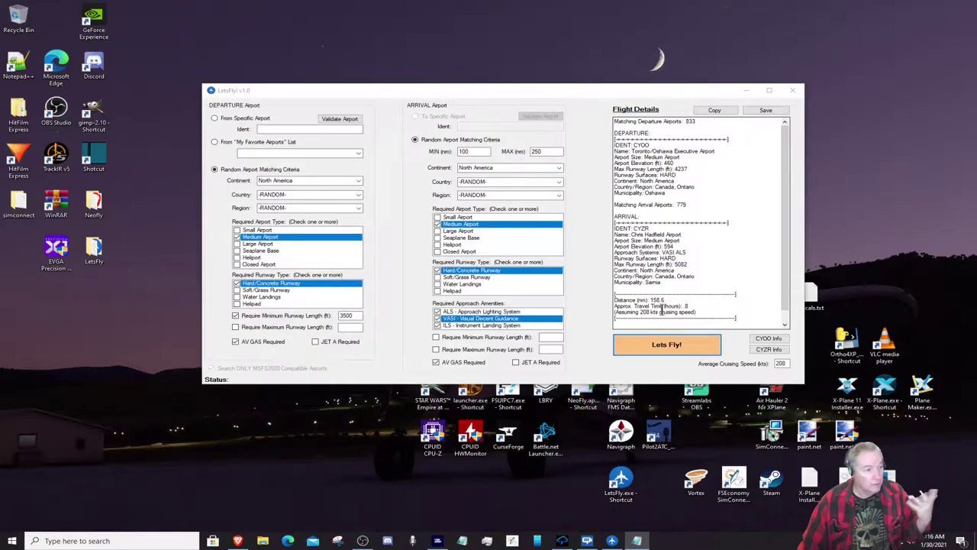
# Close LetsFly and switch to the world map in Microsoft Flight Simulator
pyautogui.click(793, 91)
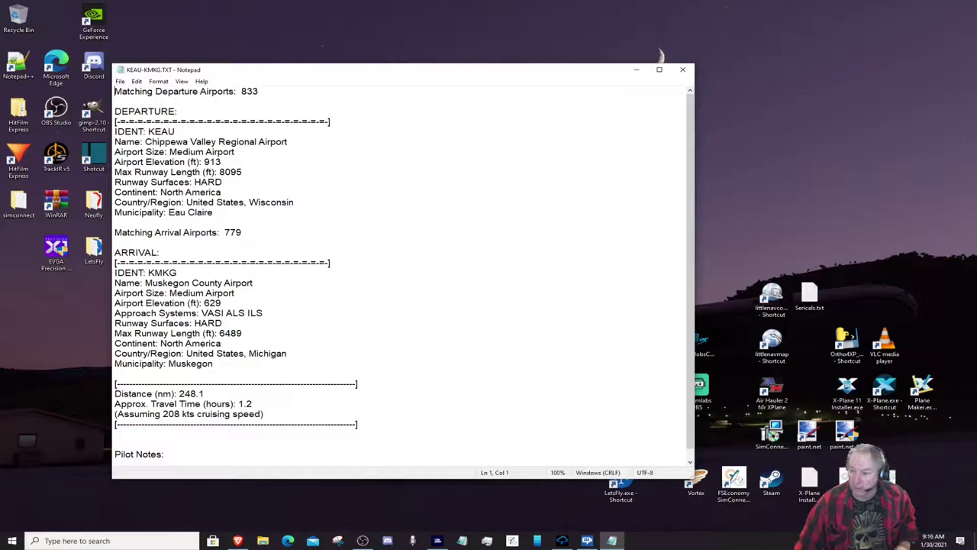
pyautogui.hotkey('alt', 'Tab')
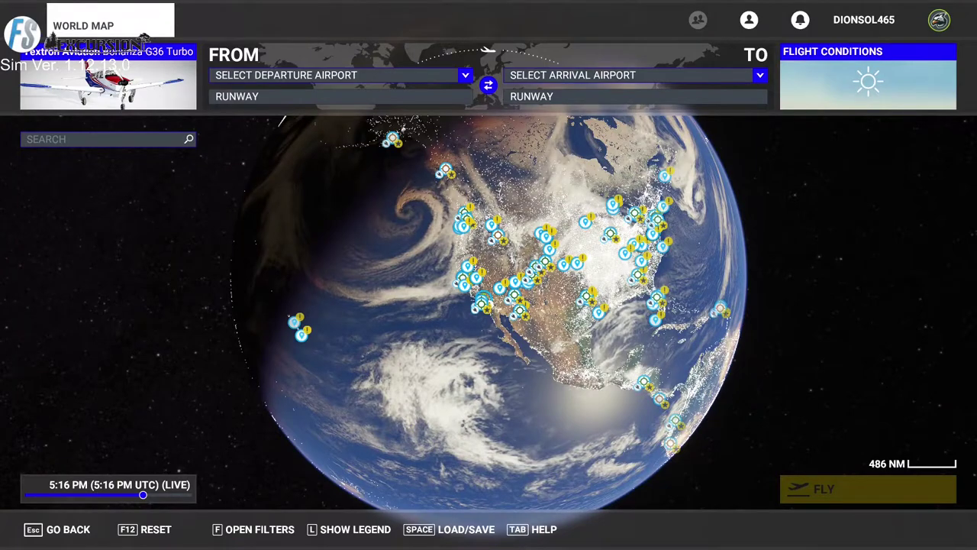
# Find KEAU Chippewa Valley Rgnl, Eau Claire by its identifier and set it as the departure airport
pyautogui.click(465, 74)
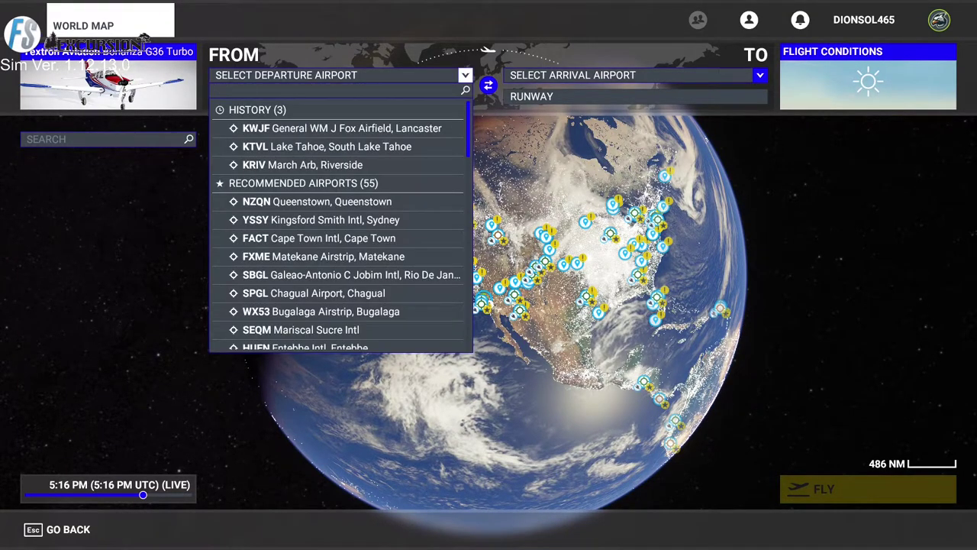
pyautogui.write('eau')
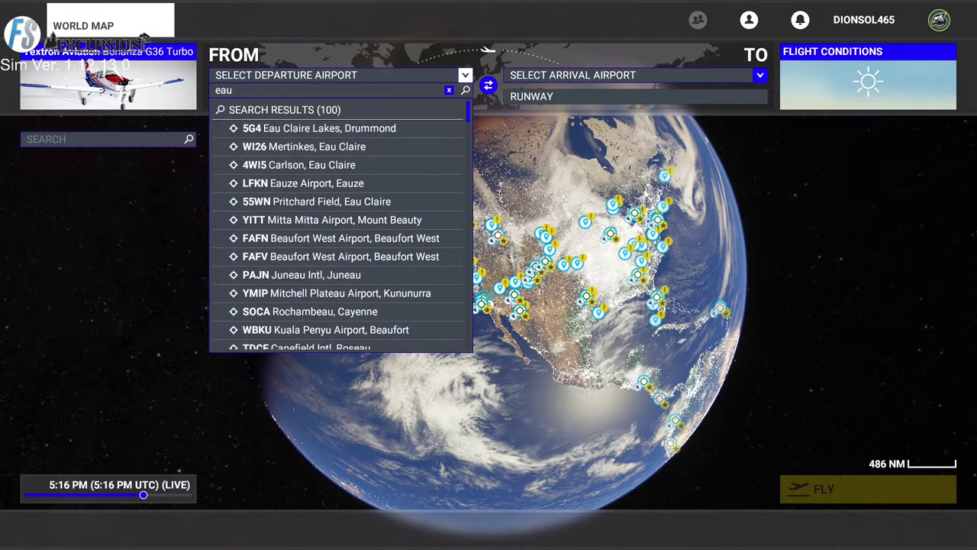
pyautogui.press('BackSpace')
pyautogui.press('BackSpace')
pyautogui.press('BackSpace')
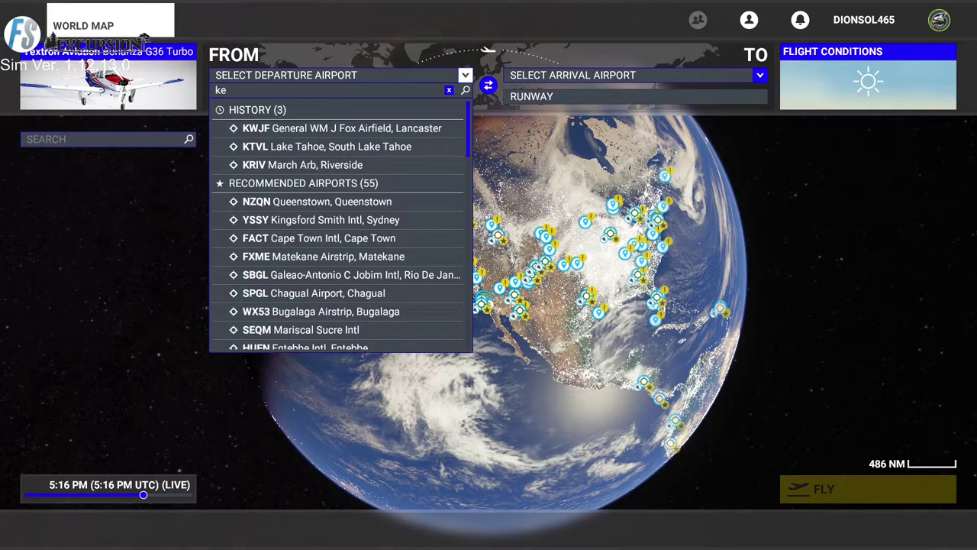
pyautogui.write('u')
pyautogui.click(331, 128)
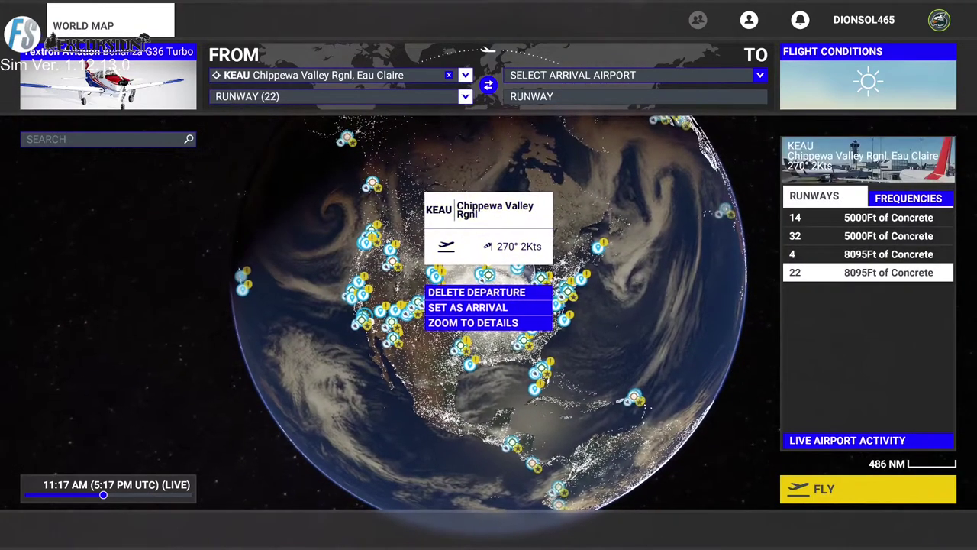
# Set the departure position at KEAU to Parking 20 – Ramp GA Small instead of the runway
pyautogui.press('Return')
pyautogui.press('Down')
pyautogui.press('Down')
pyautogui.press('Down')
pyautogui.press('Down')
pyautogui.press('Down')
pyautogui.press('Down')
pyautogui.press('Down')
pyautogui.press('Down')
pyautogui.press('Down')
pyautogui.press('Down')
pyautogui.press('Down')
pyautogui.press('Down')
pyautogui.press('Down')
pyautogui.press('Down')
pyautogui.press('Down')
pyautogui.press('Down')
pyautogui.press('Down')
pyautogui.press('Down')
pyautogui.press('Down')
pyautogui.press('Down')
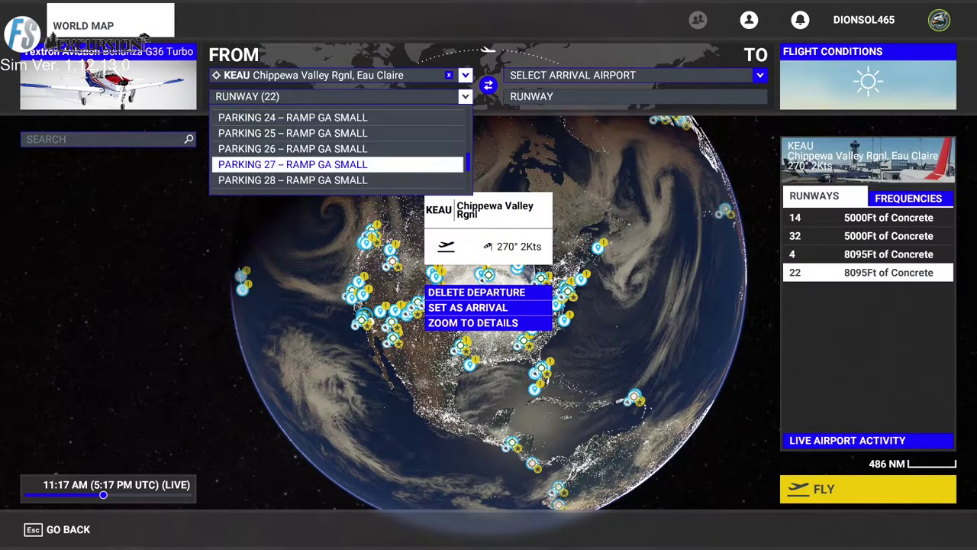
pyautogui.press('Down')
pyautogui.press('Down')
pyautogui.press('Return')
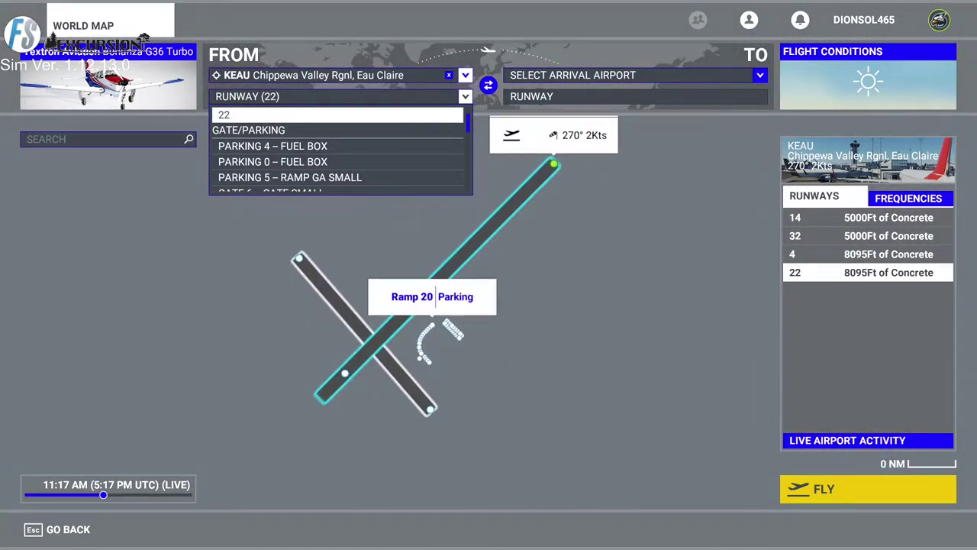
pyautogui.press('Return')
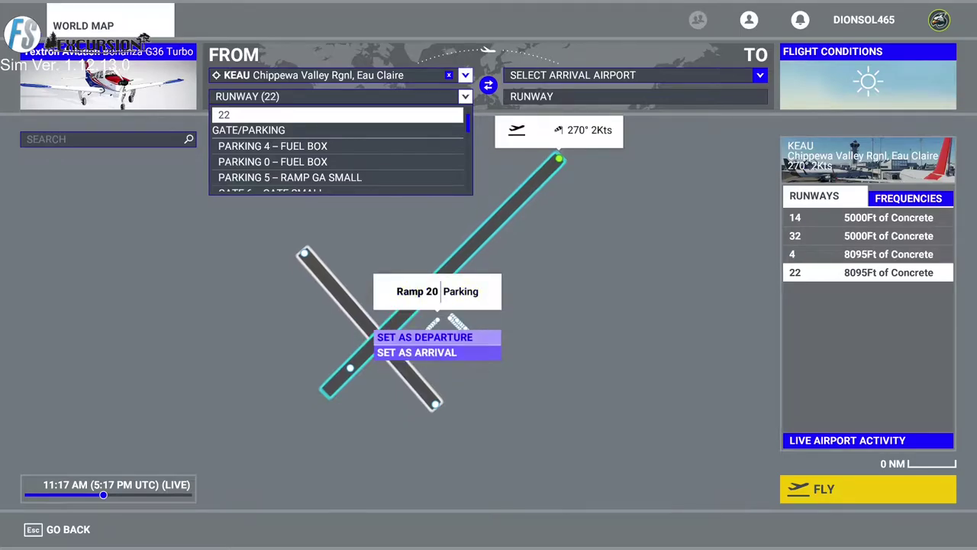
pyautogui.press('Return')
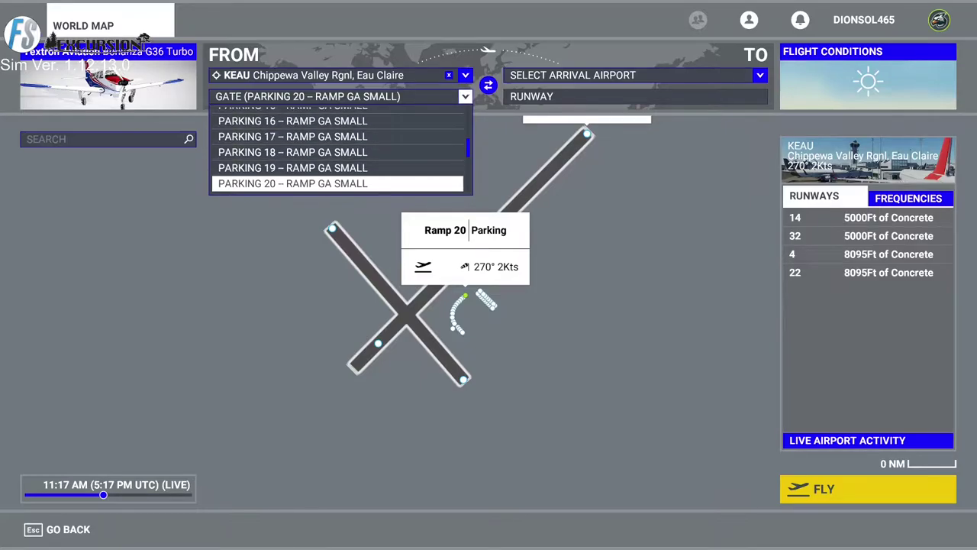
# Search for KMKG and set Muskegon Co, Muskegon as the arrival airport
pyautogui.click(760, 75)
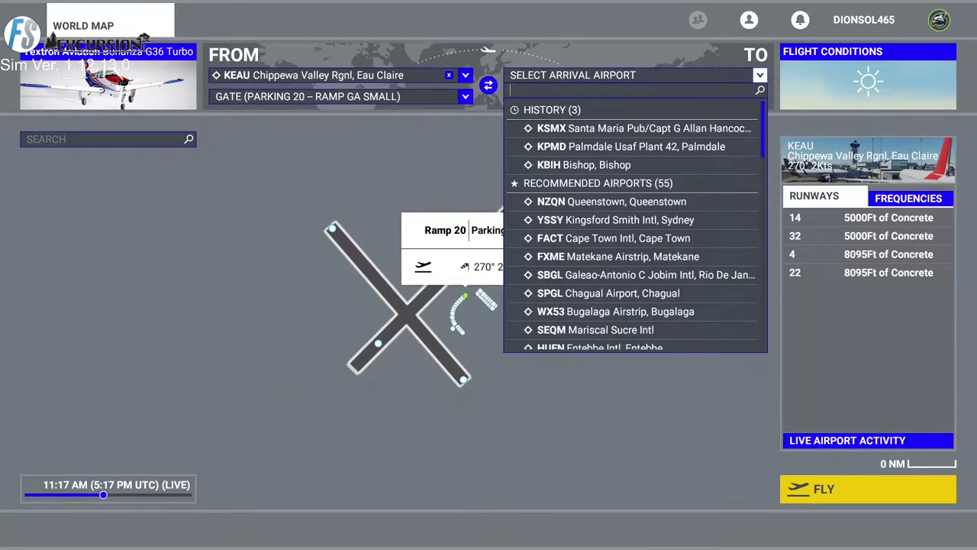
pyautogui.write('kmkg')
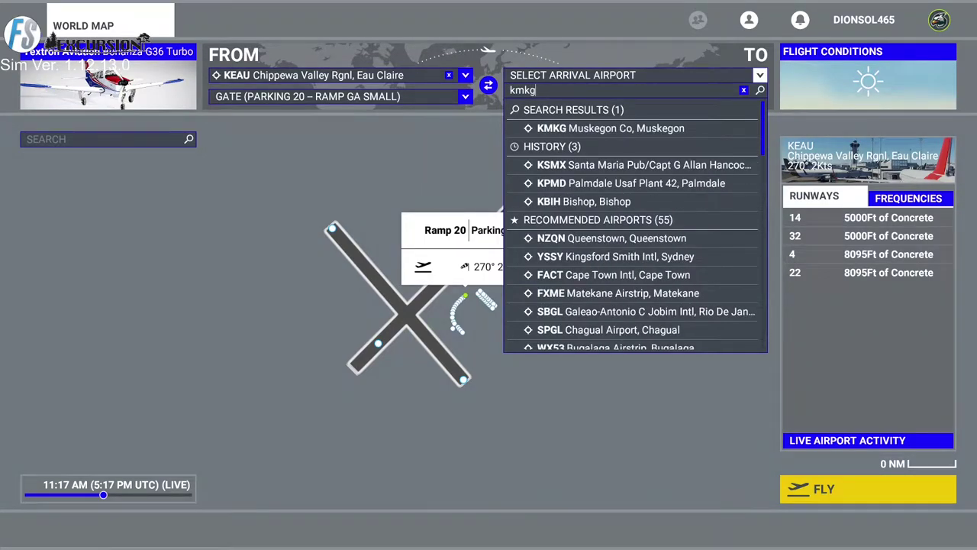
pyautogui.press('Down')
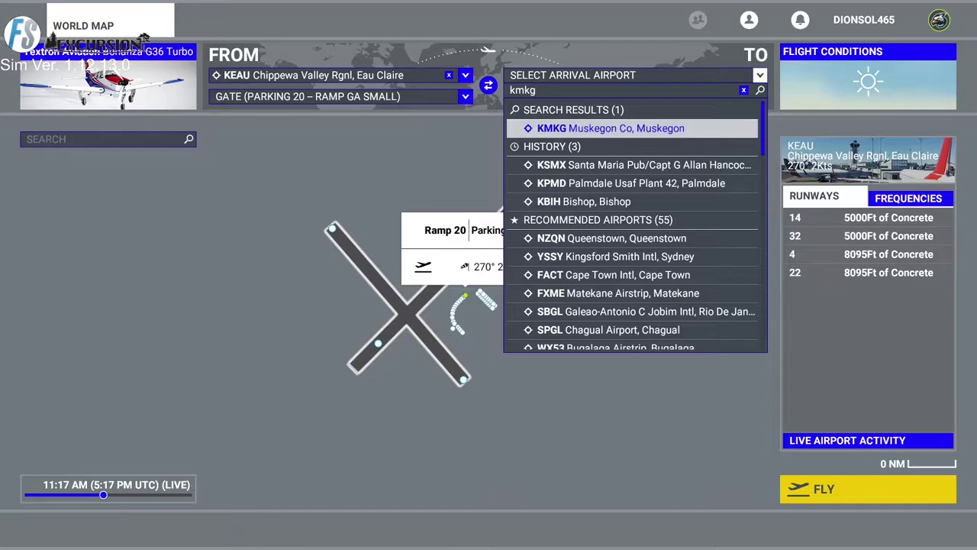
pyautogui.press('Return')
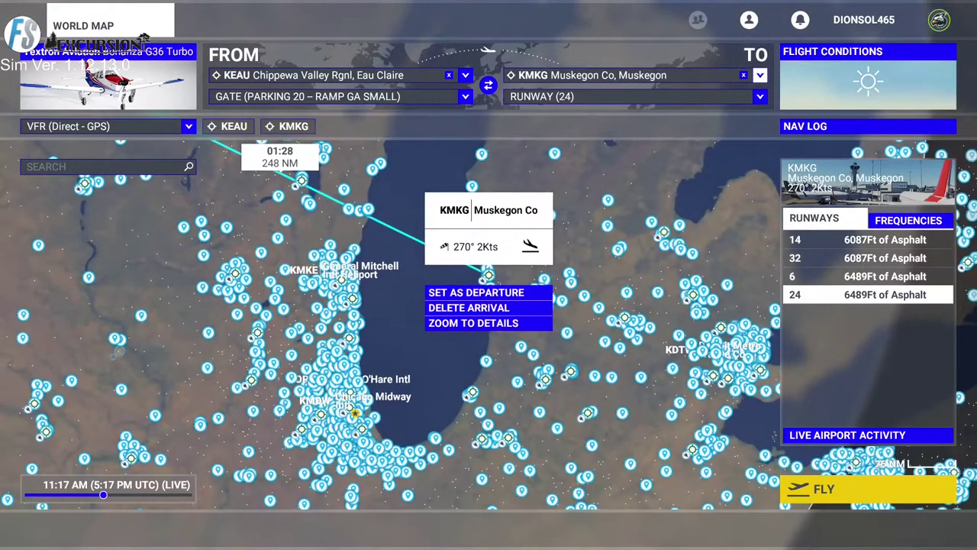